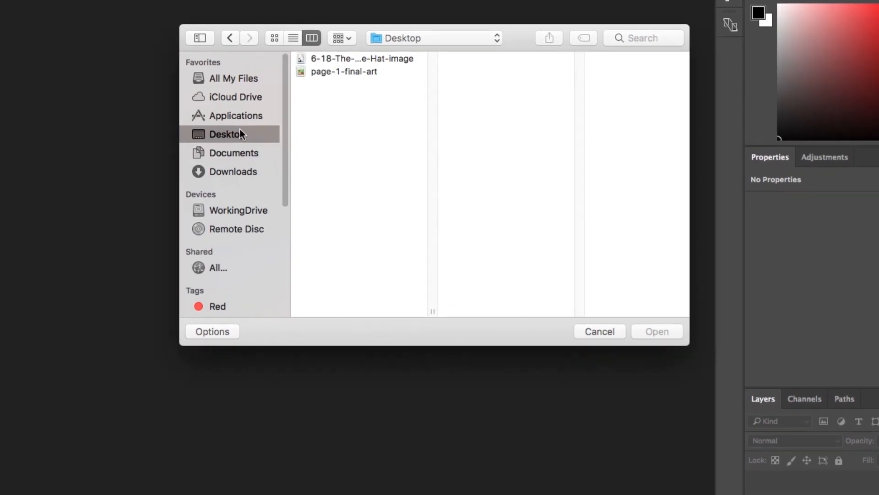
# Open the page-1-final-art image from the Desktop.
pyautogui.click(344, 80)
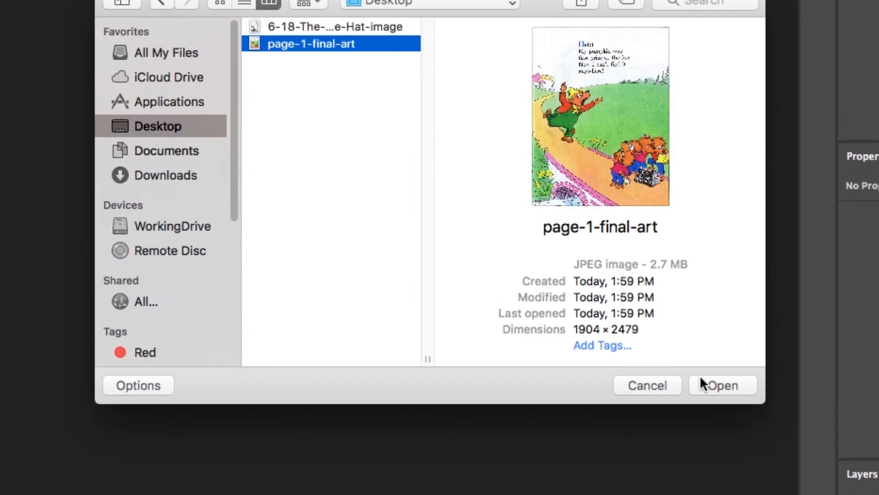
pyautogui.click(705, 371)
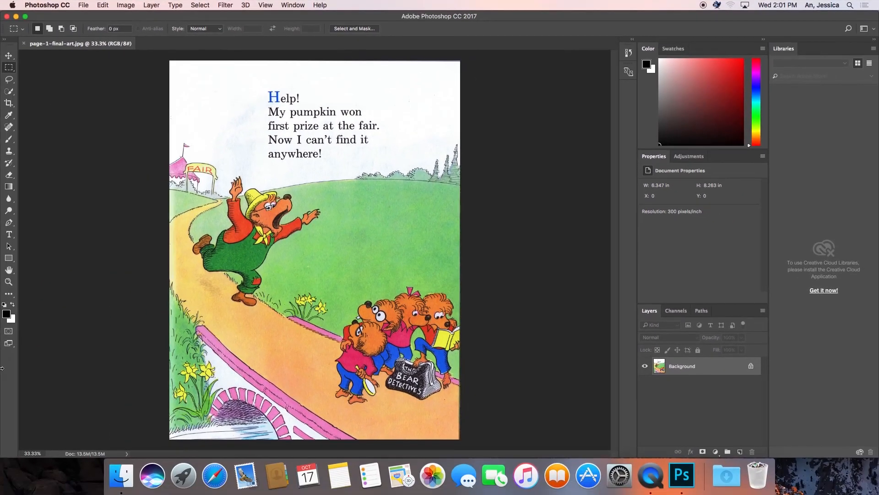
pyautogui.click(9, 282)
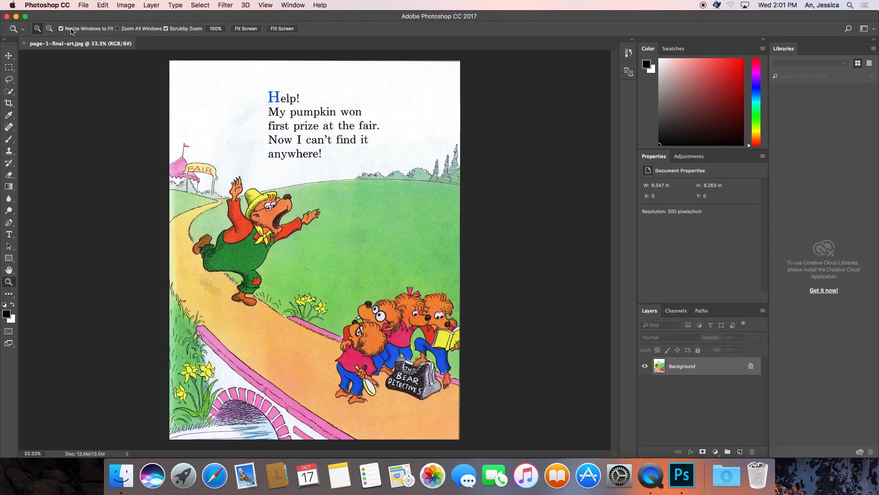
pyautogui.click(247, 220)
pyautogui.click(240, 220)
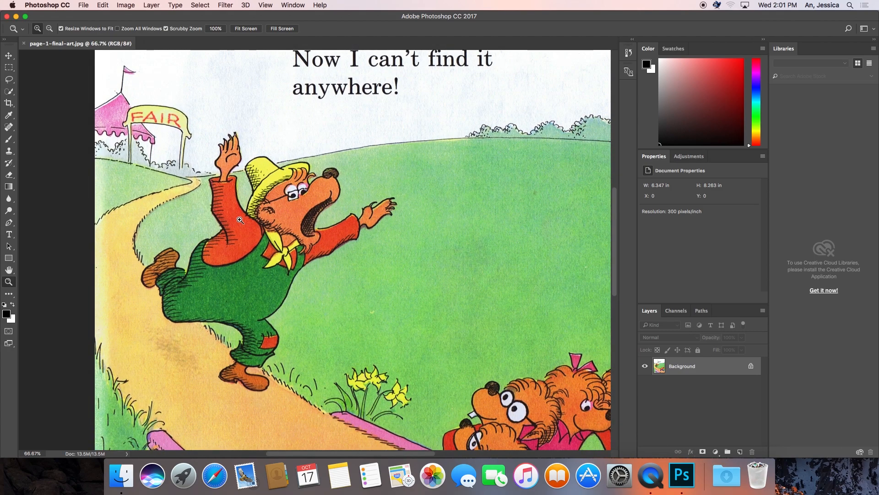
pyautogui.click(240, 220)
pyautogui.click(9, 56)
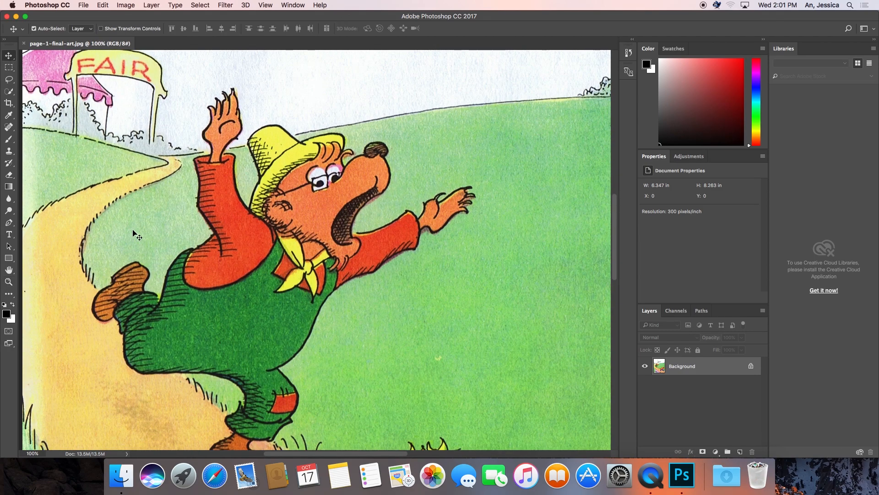
pyautogui.moveTo(183, 219); pyautogui.dragTo(118, 193)
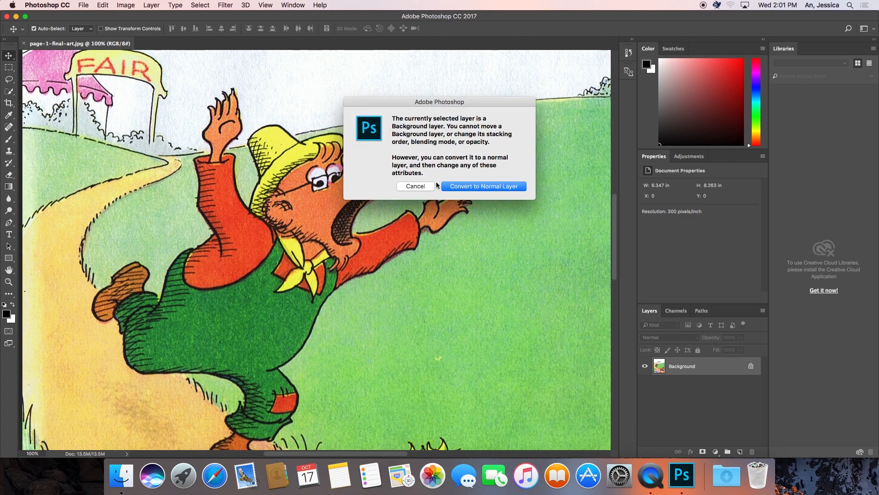
pyautogui.click(416, 186)
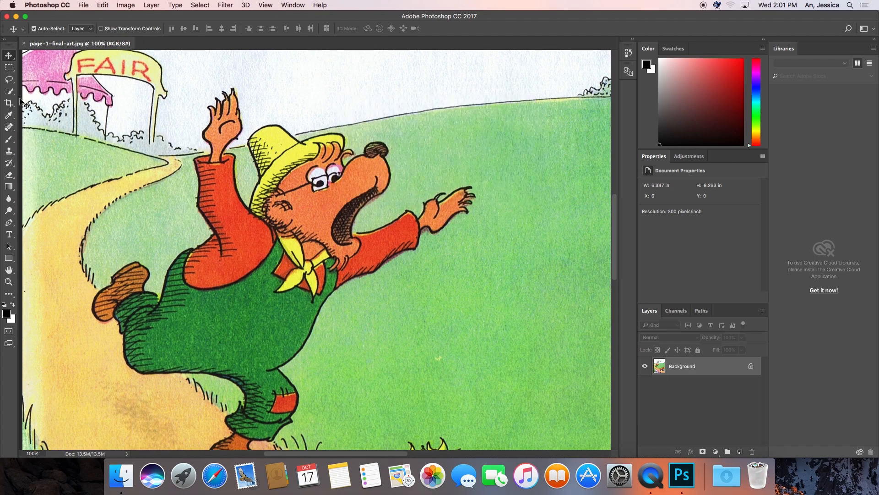
# Select the running bear by tracing its whole outline with the Magnetic Lasso Tool.
pyautogui.click(9, 270)
pyautogui.moveTo(161, 276); pyautogui.dragTo(170, 242)
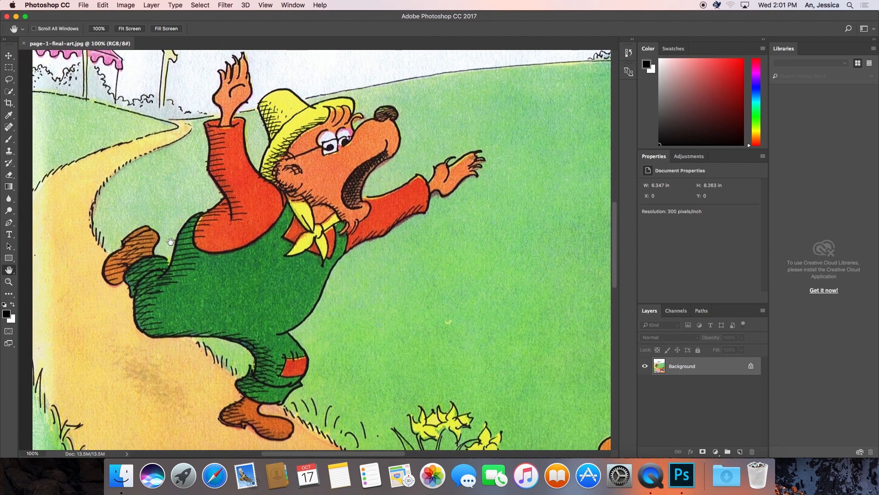
pyautogui.click(12, 82)
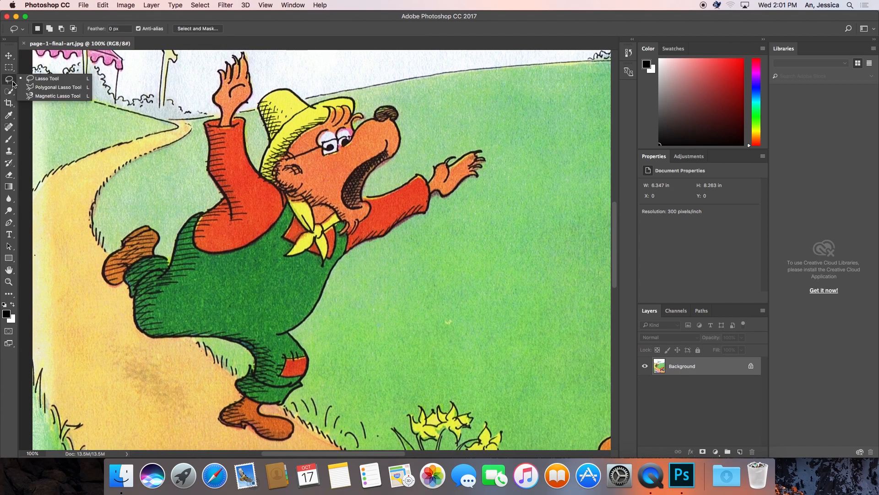
pyautogui.click(36, 96)
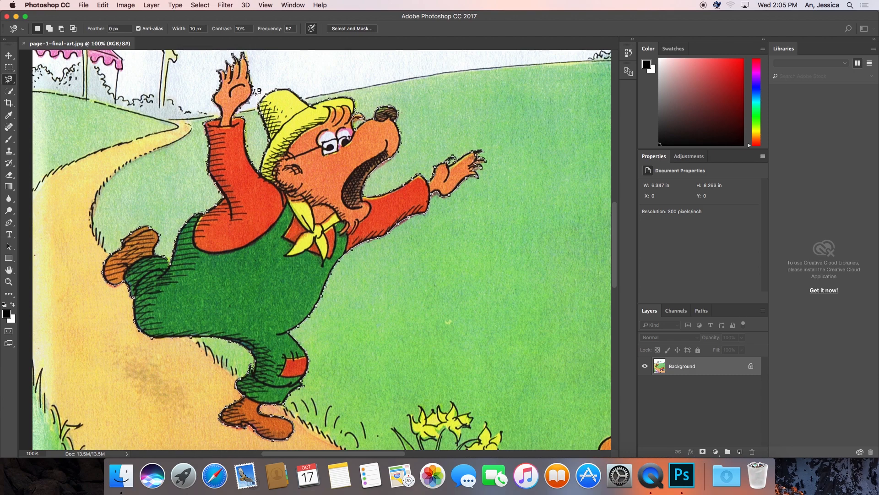
pyautogui.click(257, 89)
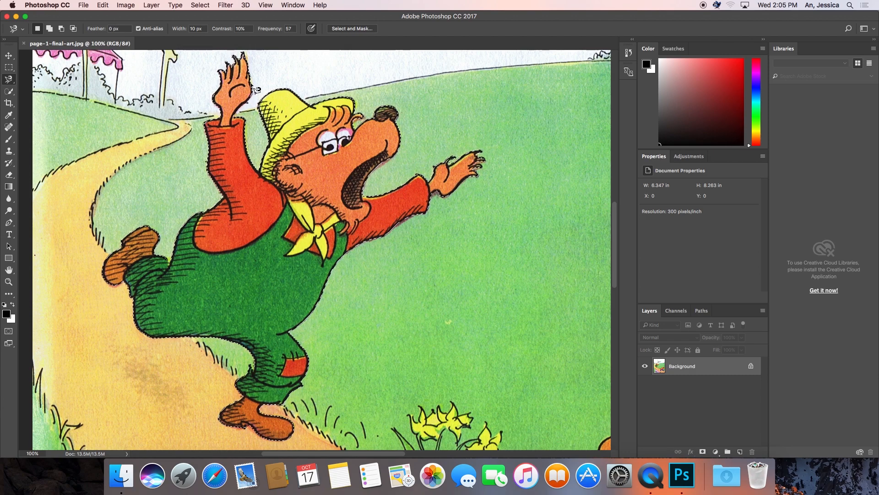
# Copy the selected bear and fill its area with a Content-Aware fill in Normal mode at 100% opacity.
pyautogui.press('super+c')
pyautogui.hotkey('shift', 'BackSpace')
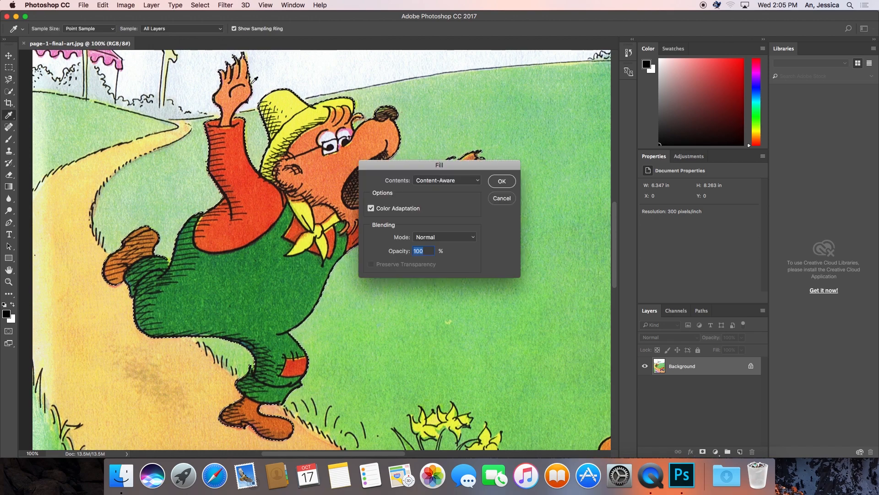
pyautogui.click(502, 182)
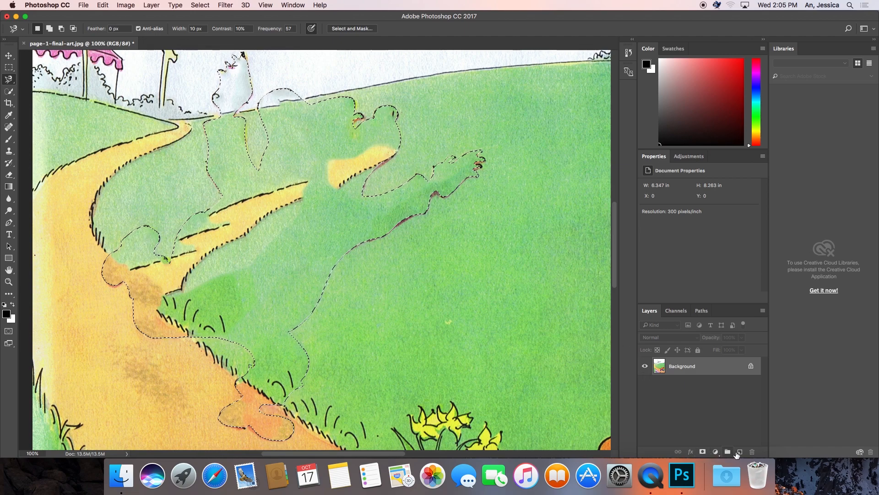
# Add a new layer named "bear" and paste the copied bear into it.
pyautogui.click(739, 451)
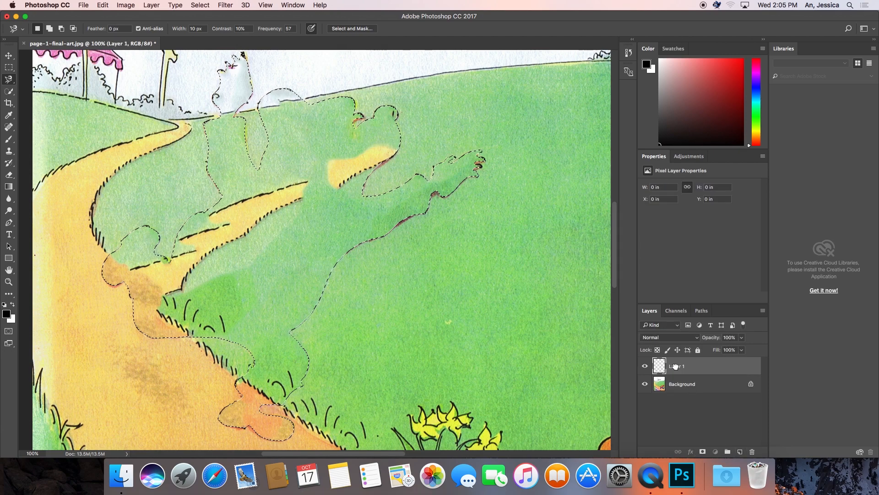
pyautogui.rightClick(676, 369)
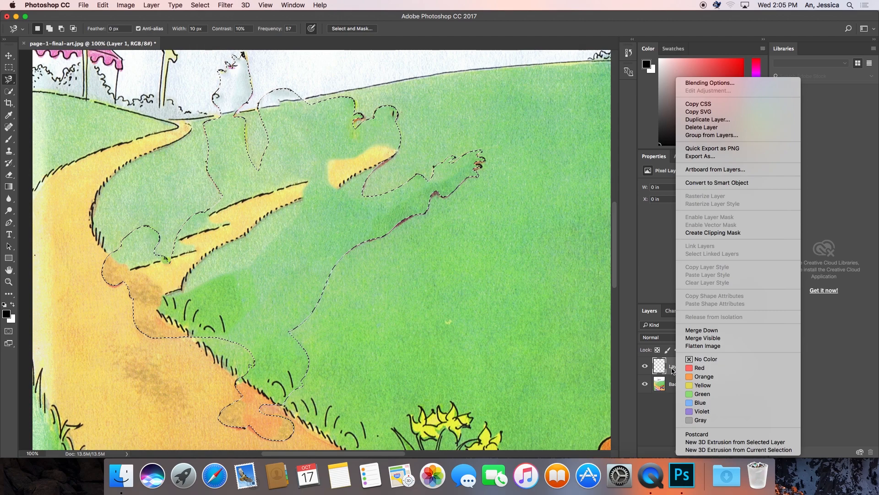
pyautogui.click(677, 369)
pyautogui.doubleClick(677, 366)
pyautogui.write('bear')
pyautogui.press('Return')
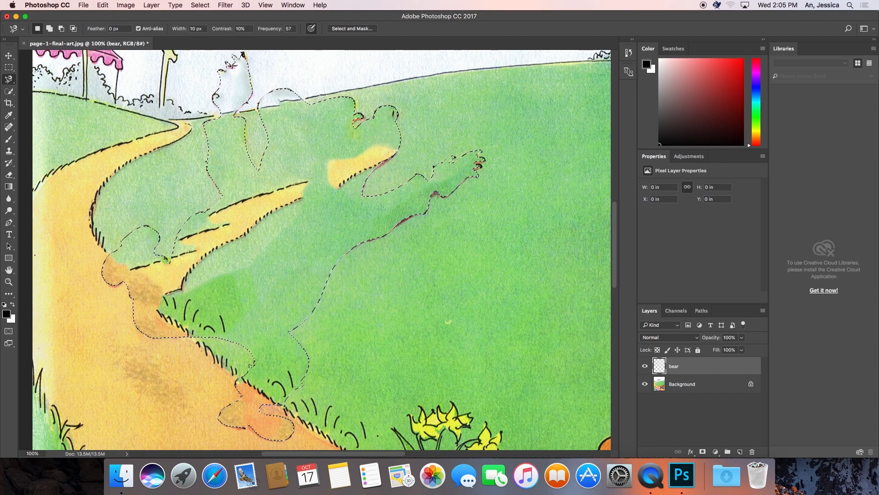
pyautogui.press('super+v')
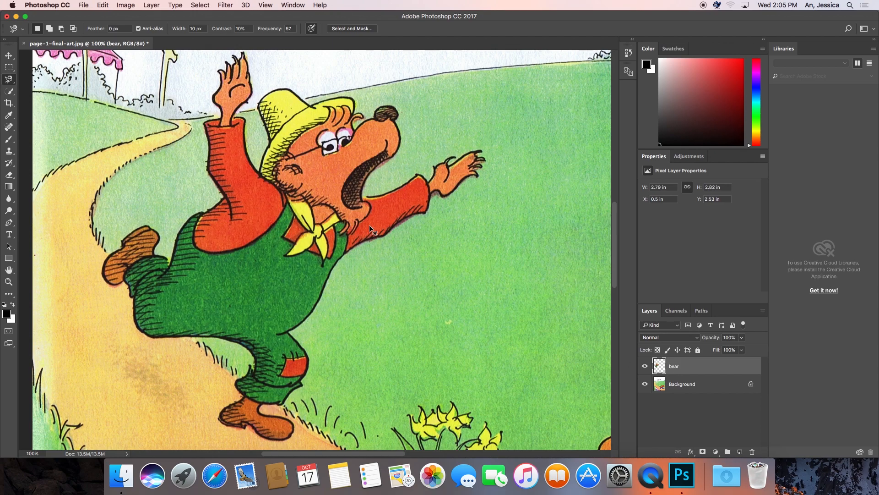
# Move the bear away from the path to the right edge of the page, above the bear cubs.
pyautogui.click(8, 55)
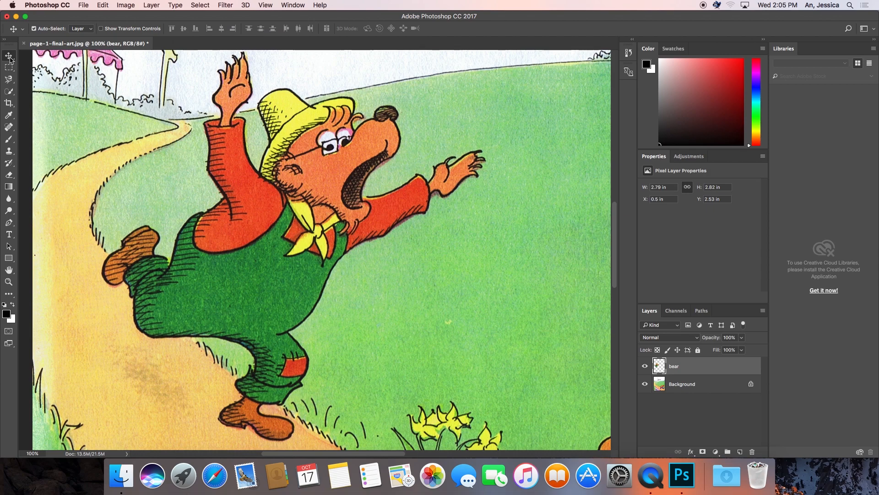
pyautogui.click(9, 282)
pyautogui.click(50, 28)
pyautogui.click(226, 145)
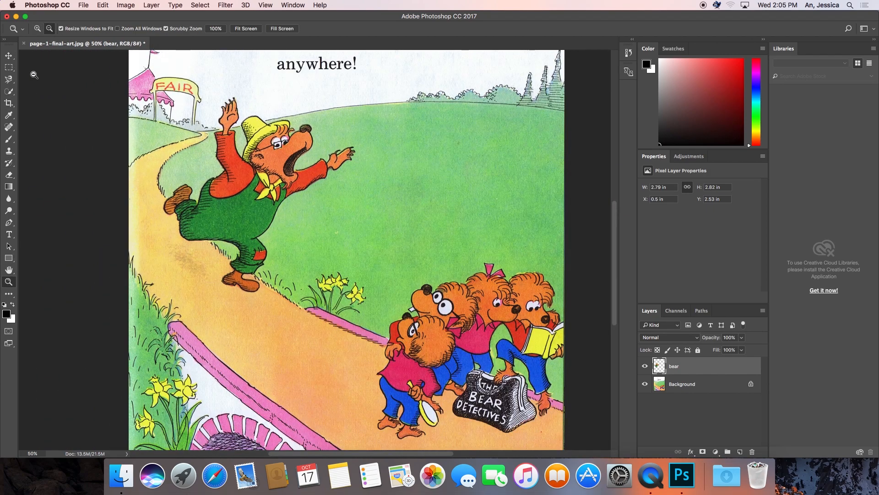
pyautogui.click(9, 56)
pyautogui.moveTo(218, 185); pyautogui.dragTo(491, 152)
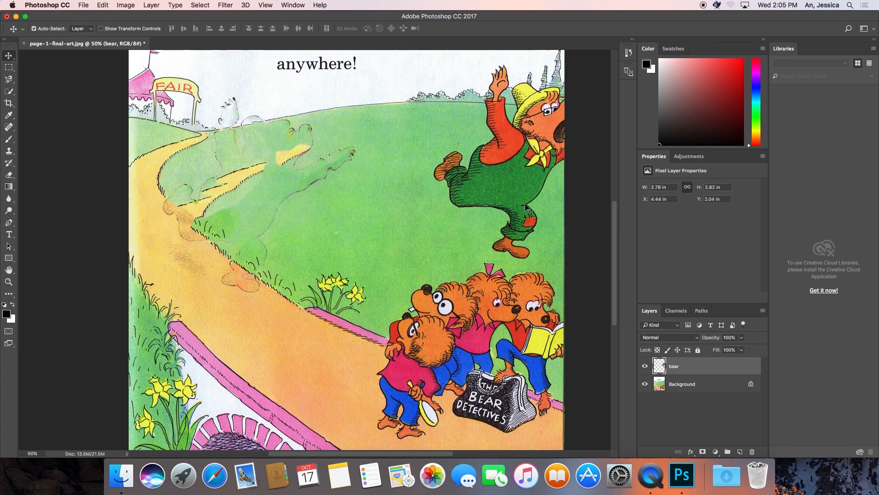
# On the Background layer, use the Clone Stamp Tool to cover the bear's leftover outline and stray path patches with clean grass and path.
pyautogui.click(694, 388)
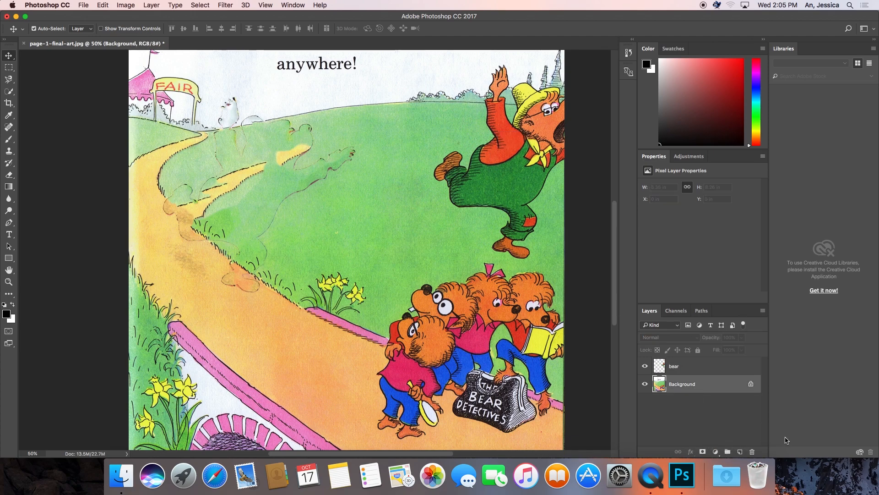
pyautogui.click(9, 281)
pyautogui.click(38, 29)
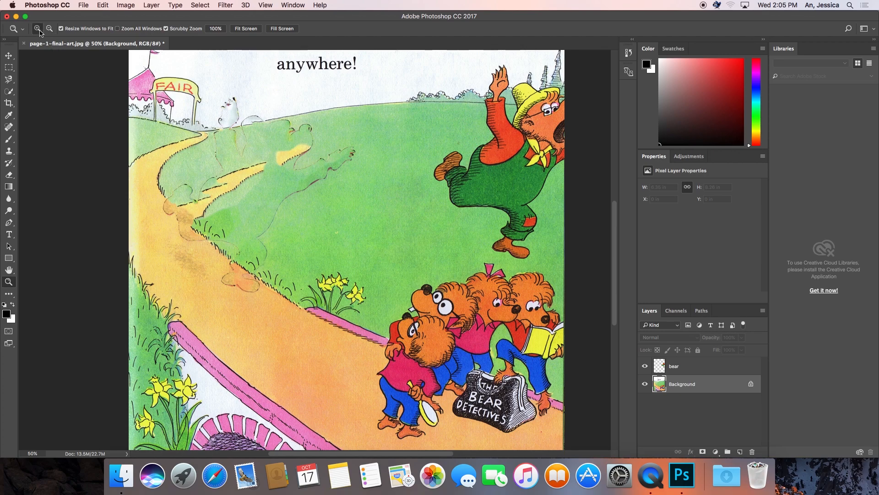
pyautogui.click(209, 165)
pyautogui.click(209, 166)
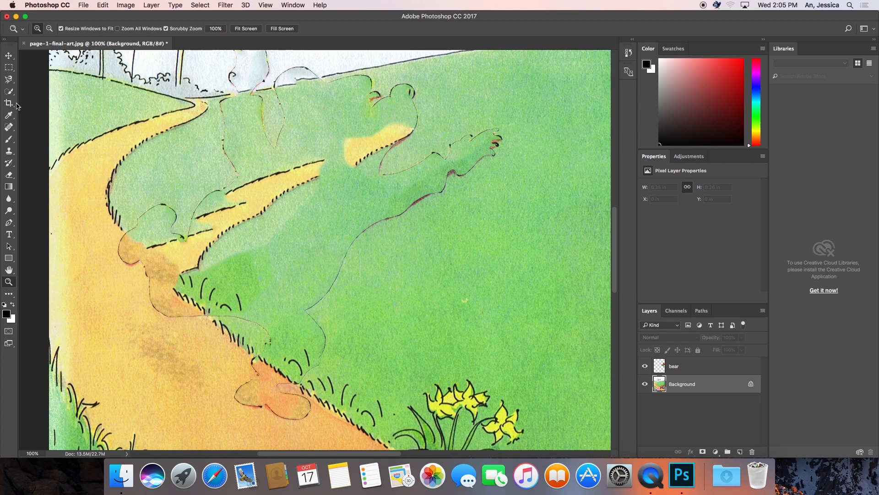
pyautogui.click(8, 150)
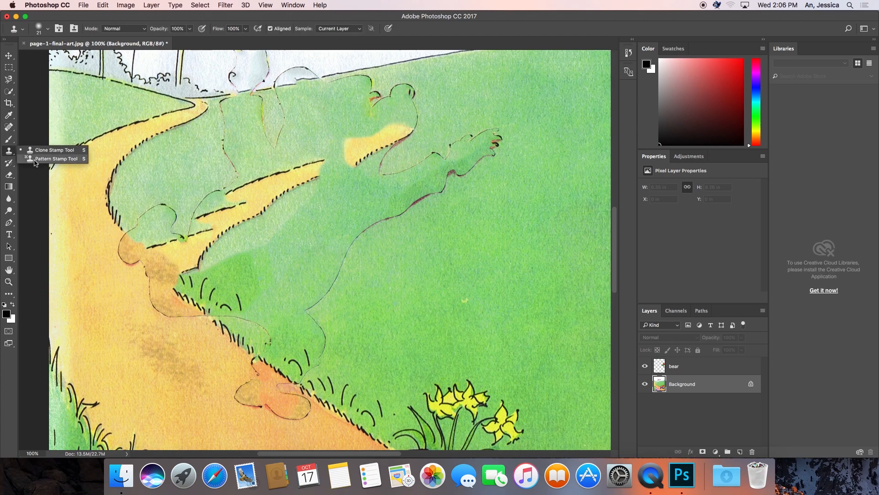
pyautogui.click(46, 150)
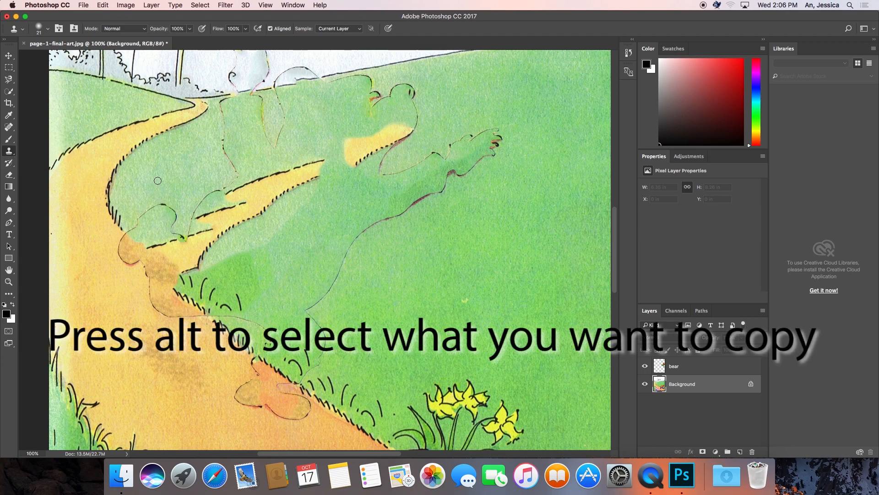
pyautogui.moveTo(184, 295)
pyautogui.mouseDown()
pyautogui.moveTo(145, 267)
pyautogui.moveTo(125, 227)
pyautogui.mouseUp()
pyautogui.moveTo(156, 275)
pyautogui.mouseDown()
pyautogui.moveTo(136, 251)
pyautogui.moveTo(147, 267)
pyautogui.mouseUp()
pyautogui.moveTo(116, 240)
pyautogui.mouseDown()
pyautogui.moveTo(151, 295)
pyautogui.moveTo(196, 319)
pyautogui.moveTo(239, 383)
pyautogui.moveTo(296, 398)
pyautogui.moveTo(243, 347)
pyautogui.moveTo(293, 381)
pyautogui.mouseUp()
pyautogui.keyDown('alt'); pyautogui.click(173, 154); pyautogui.keyUp('alt')
pyautogui.press(']')
pyautogui.press(']')
pyautogui.press(']')
pyautogui.moveTo(133, 227); pyautogui.dragTo(173, 278)
pyautogui.keyDown('alt'); pyautogui.click(385, 391); pyautogui.keyUp('alt')
pyautogui.moveTo(324, 359)
pyautogui.mouseDown()
pyautogui.moveTo(288, 330)
pyautogui.moveTo(333, 301)
pyautogui.moveTo(426, 147)
pyautogui.moveTo(298, 95)
pyautogui.moveTo(300, 182)
pyautogui.moveTo(260, 139)
pyautogui.moveTo(191, 252)
pyautogui.moveTo(289, 220)
pyautogui.moveTo(251, 104)
pyautogui.mouseUp()
# Retouch the remaining traces of the bear in the background with the Clone Stamp Tool, adjusting the brush for the finer areas.
pyautogui.press('z')
pyautogui.doubleClick(270, 76)
pyautogui.press('s')
pyautogui.scroll(4, 293, 183)
pyautogui.click(48, 28)
pyautogui.moveTo(59, 57); pyautogui.dragTo(54, 57)
pyautogui.keyDown('alt'); pyautogui.click(248, 247); pyautogui.keyUp('alt')
pyautogui.moveTo(194, 260)
pyautogui.mouseDown()
pyautogui.moveTo(256, 242)
pyautogui.moveTo(339, 239)
pyautogui.mouseUp()
pyautogui.hscroll(5, 63, 222)
pyautogui.moveTo(250, 224)
pyautogui.mouseDown()
pyautogui.moveTo(277, 220)
pyautogui.moveTo(88, 230)
pyautogui.mouseUp()
pyautogui.press('super+minus')
pyautogui.hscroll(-3, 88, 230)
pyautogui.moveTo(251, 183)
pyautogui.mouseDown()
pyautogui.moveTo(285, 153)
pyautogui.moveTo(295, 199)
pyautogui.moveTo(286, 248)
pyautogui.mouseUp()
pyautogui.moveTo(390, 229); pyautogui.dragTo(295, 265)
pyautogui.press('super+plus')
pyautogui.press('super+plus')
pyautogui.press('super+plus')
pyautogui.click(49, 30)
pyautogui.moveTo(402, 229); pyautogui.dragTo(426, 230)
pyautogui.press('z')
pyautogui.click(260, 29)
pyautogui.press('s')
pyautogui.click(48, 28)
pyautogui.moveTo(247, 196); pyautogui.dragTo(286, 190)
pyautogui.moveTo(235, 218); pyautogui.dragTo(302, 195)
# Move the bear back to its place on the path over the repaired background.
pyautogui.press('v')
pyautogui.moveTo(410, 223)
pyautogui.mouseDown()
pyautogui.moveTo(369, 207)
pyautogui.moveTo(221, 238)
pyautogui.moveTo(313, 296)
pyautogui.moveTo(251, 246)
pyautogui.moveTo(238, 248)
pyautogui.mouseUp()
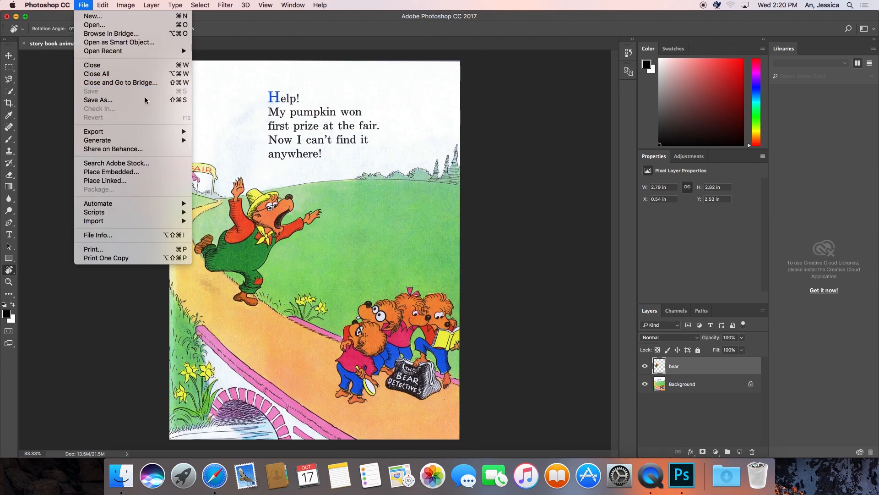
# Save the layered document in Photoshop format to the Desktop as "story book animate 2.psd".
pyautogui.click(144, 100)
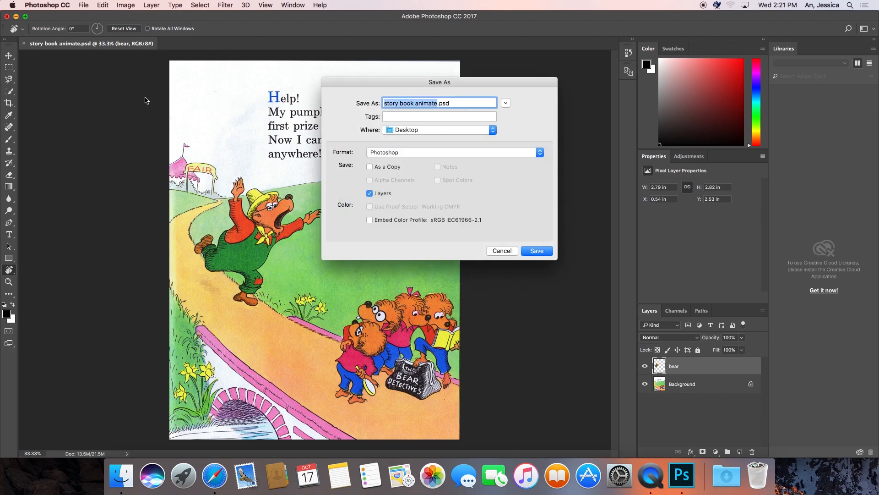
pyautogui.click(438, 103)
pyautogui.click(527, 251)
pyautogui.click(552, 194)
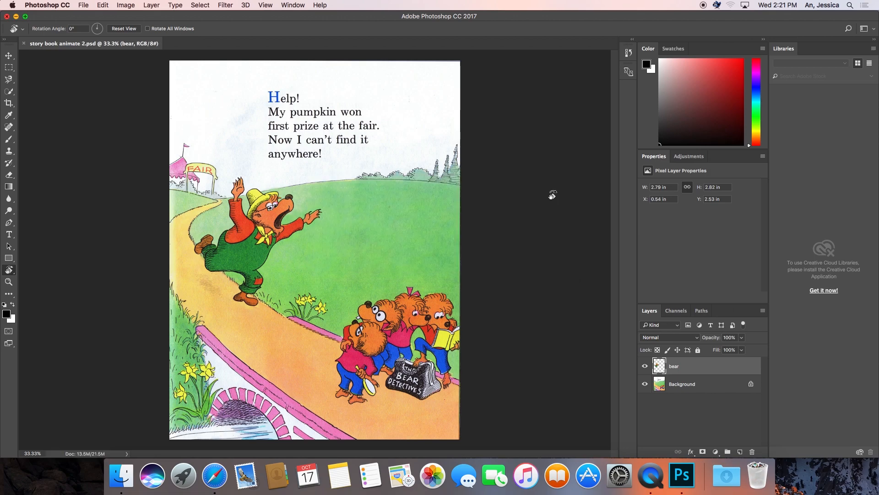
# Find and launch Adobe Premiere Pro.
pyautogui.click(848, 4)
pyautogui.write('premiere')
pyautogui.press('Return')
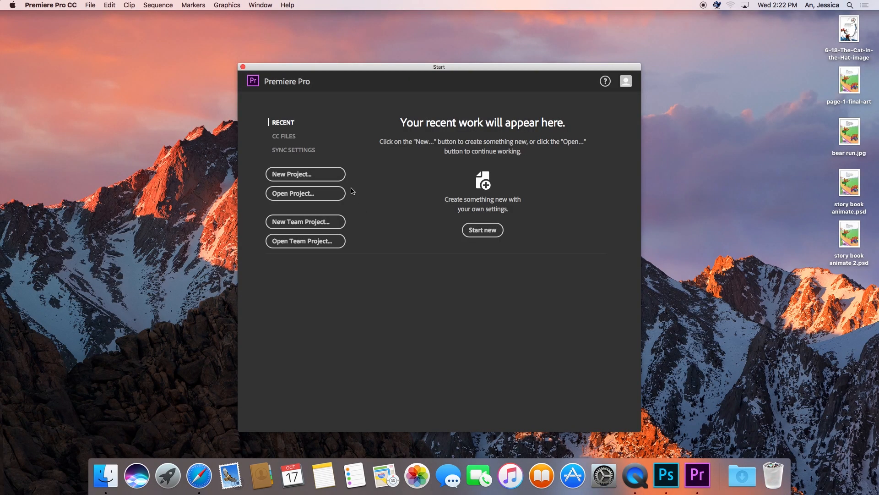
# Create a new project named "story book bear" stored in the "storybook bear" folder on the Desktop.
pyautogui.click(321, 174)
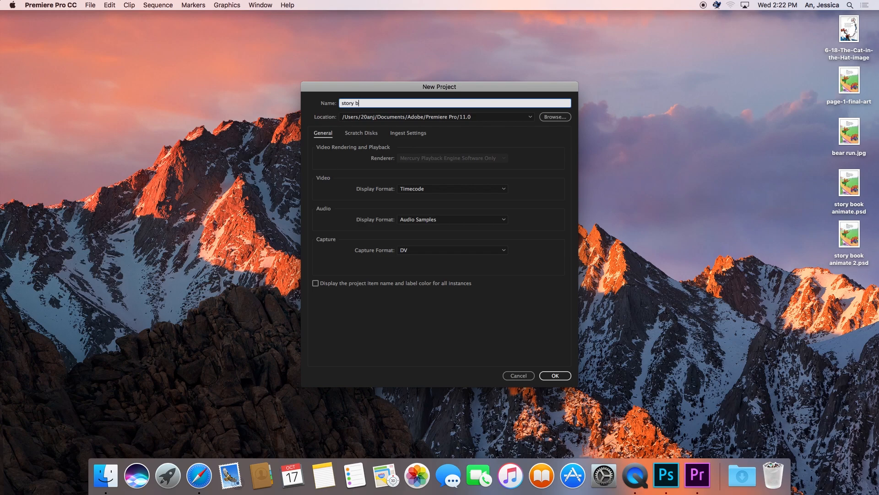
pyautogui.write('ar')
pyautogui.click(555, 117)
pyautogui.click(635, 306)
pyautogui.click(560, 379)
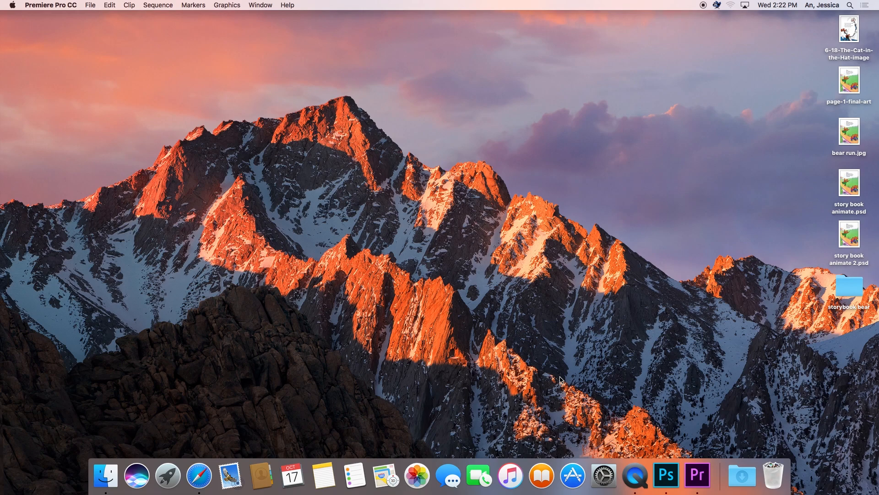
# Import "story book animate 2.psd" from the Desktop as individual layers, keeping both the bear and Background layers.
pyautogui.press('super+i')
pyautogui.click(316, 143)
pyautogui.click(387, 119)
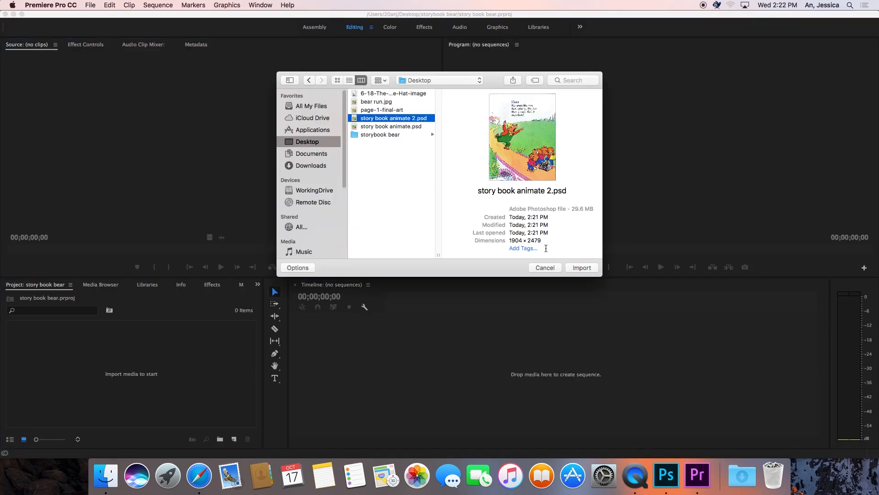
pyautogui.click(583, 268)
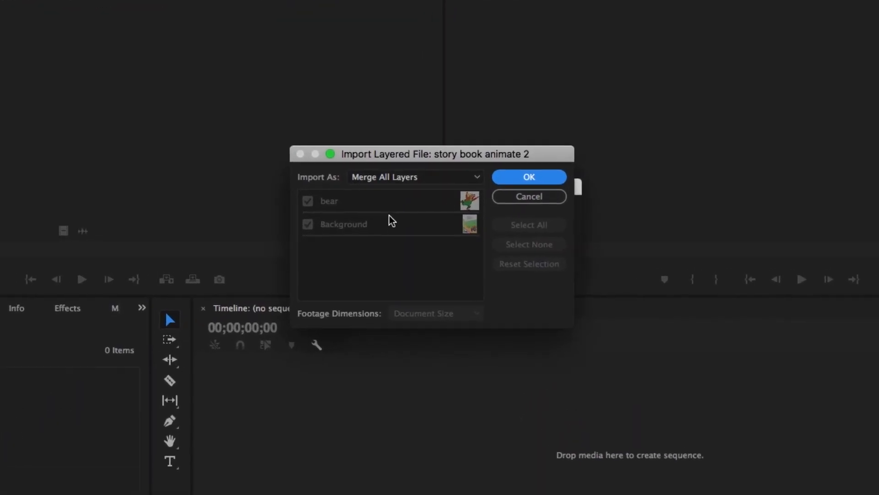
pyautogui.click(420, 196)
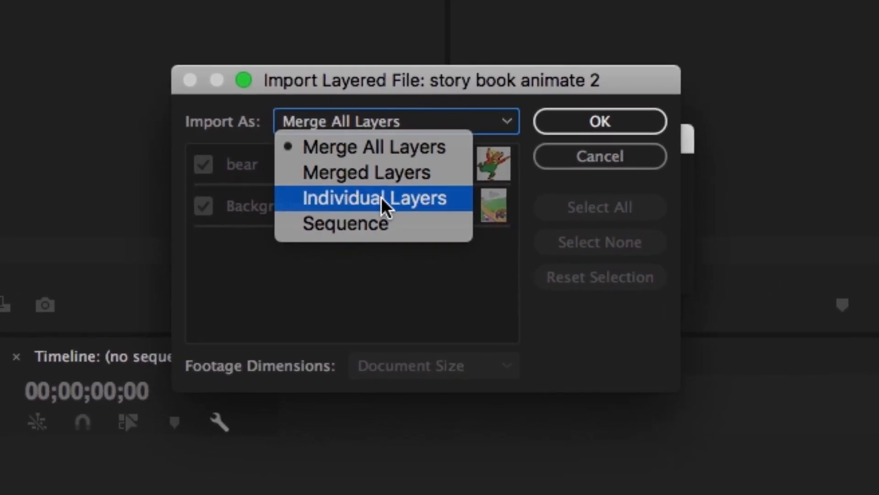
pyautogui.click(381, 197)
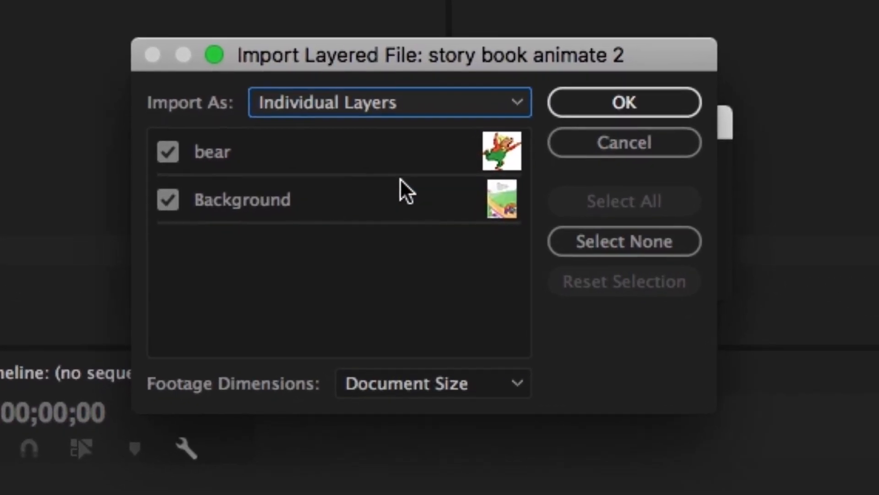
pyautogui.click(632, 85)
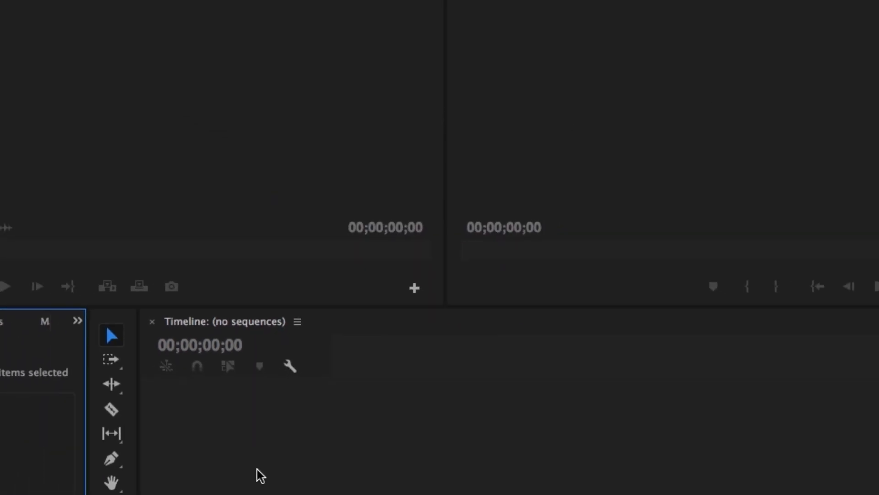
# Create a sequence from the Background layer in the "story book animate 2" bin and widen the Program monitor.
pyautogui.doubleClick(57, 364)
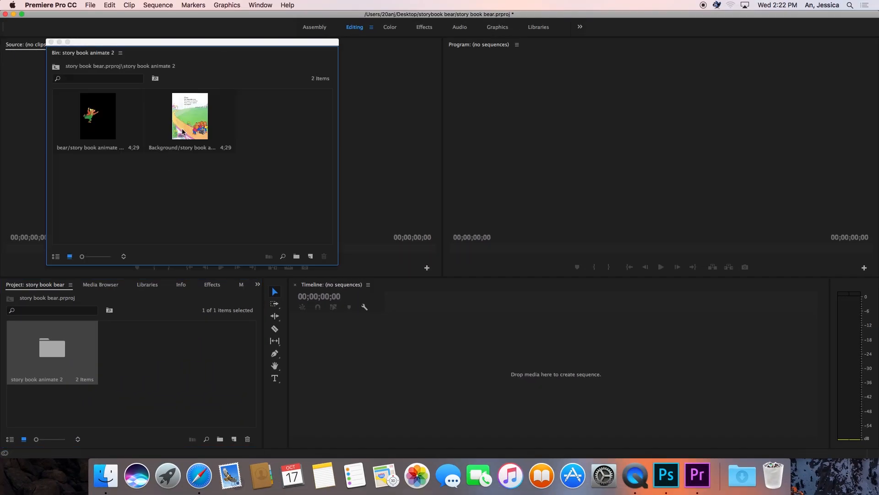
pyautogui.click(189, 121)
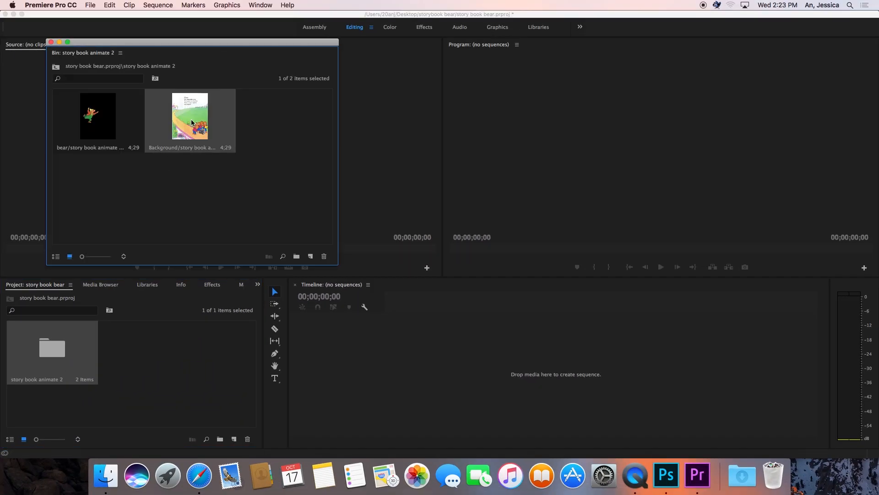
pyautogui.moveTo(367, 386); pyautogui.dragTo(367, 386)
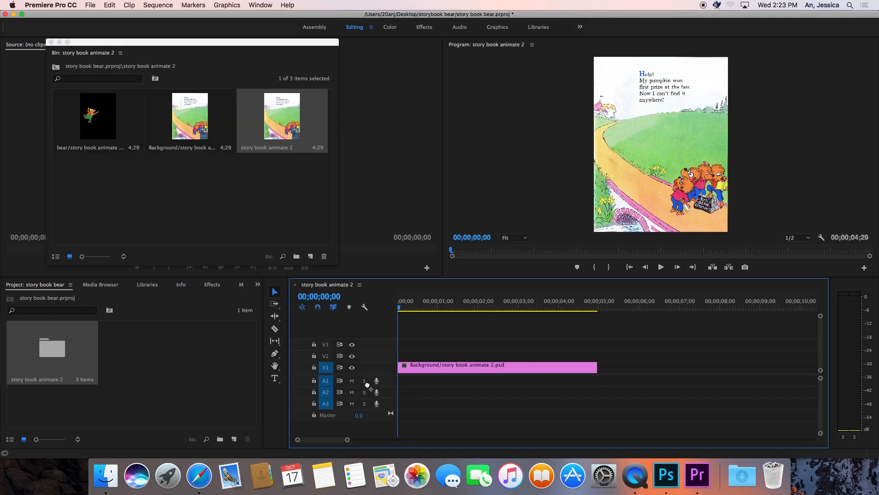
pyautogui.moveTo(443, 192); pyautogui.dragTo(237, 193)
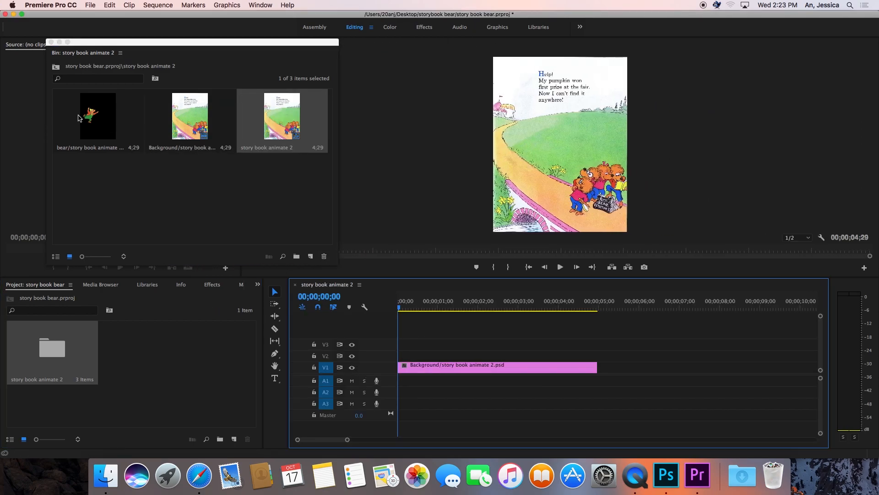
pyautogui.click(110, 117)
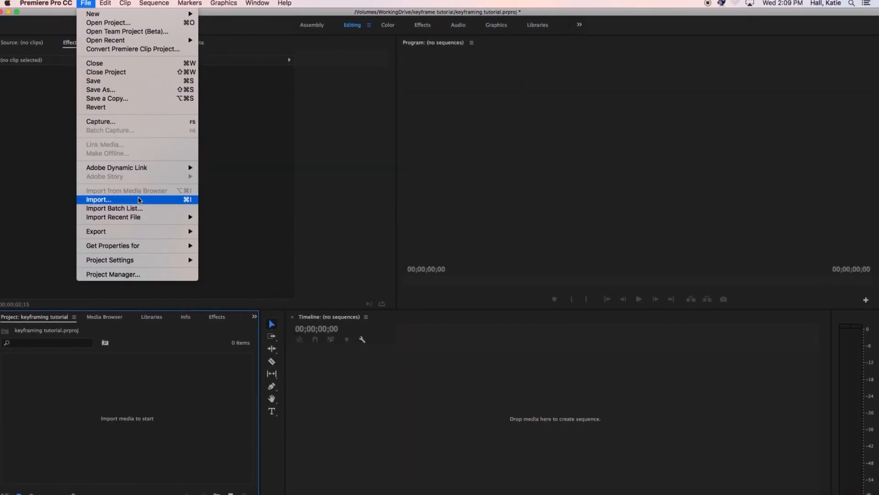
# Import the "book page" PNG from the "keyframe tutorial" folder and create a sequence from it.
pyautogui.click(157, 198)
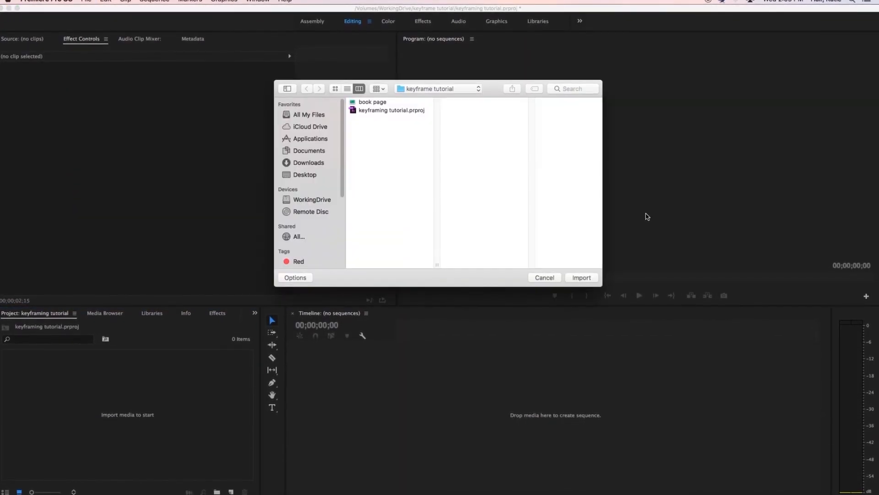
pyautogui.click(389, 102)
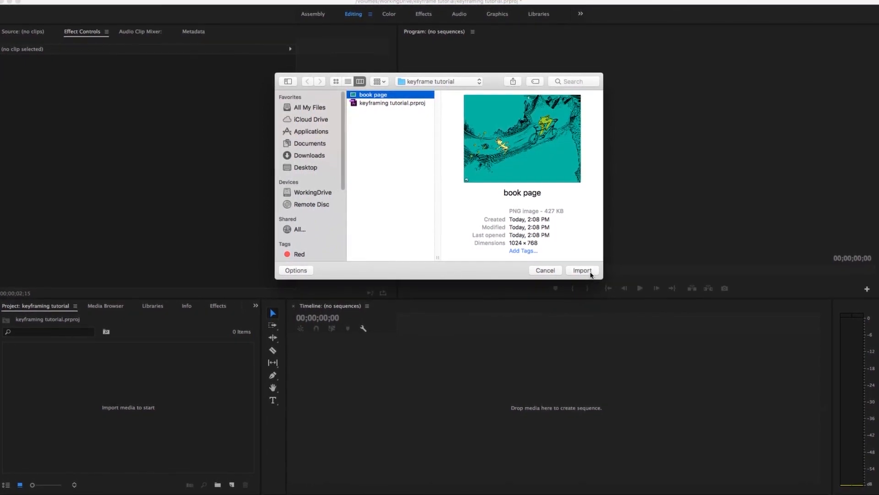
pyautogui.click(582, 270)
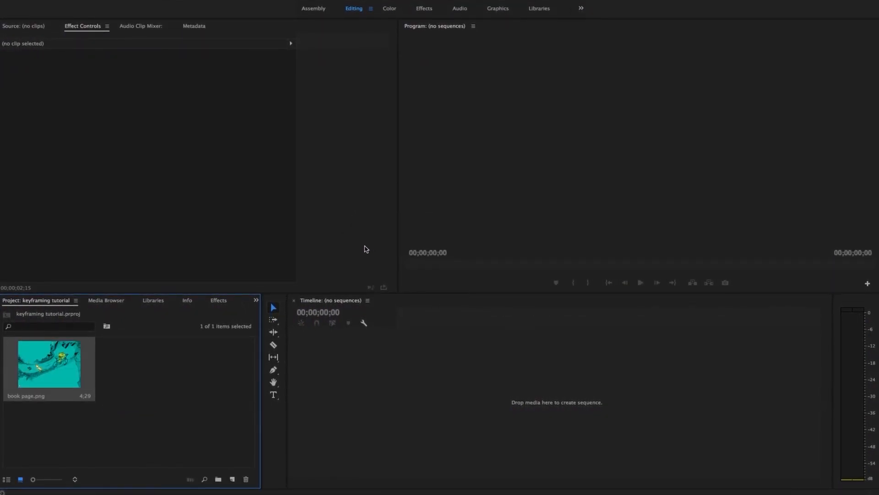
pyautogui.moveTo(54, 368); pyautogui.dragTo(227, 370)
pyautogui.moveTo(407, 376); pyautogui.dragTo(409, 377)
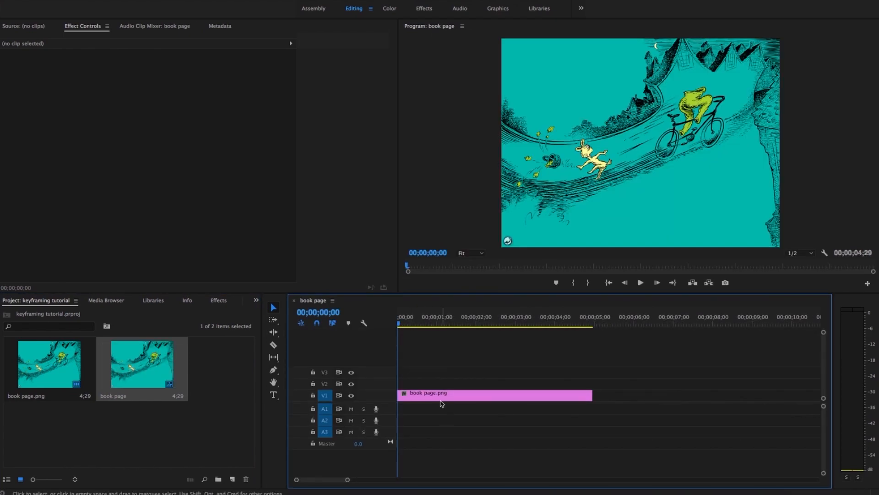
# Turn on scale keyframing at the clip's start, with scale 271 and the image positioned at 924.7, 261.7 on the running yellow character.
pyautogui.click(408, 395)
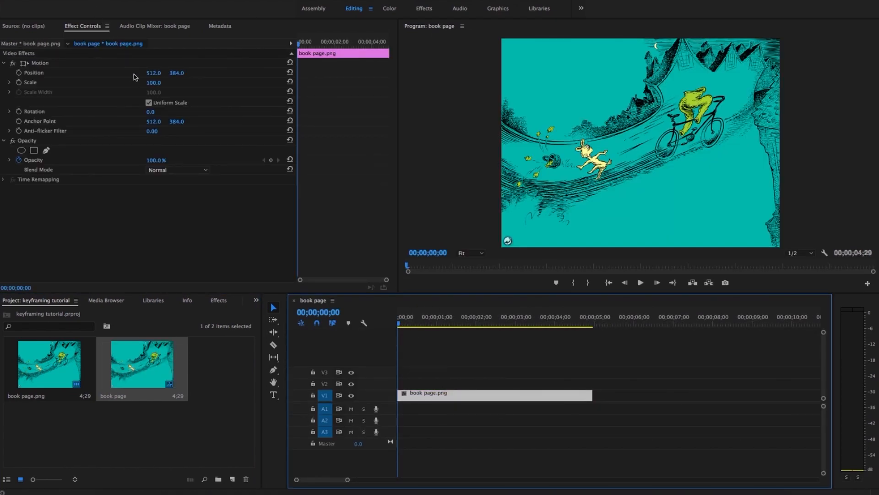
pyautogui.click(19, 83)
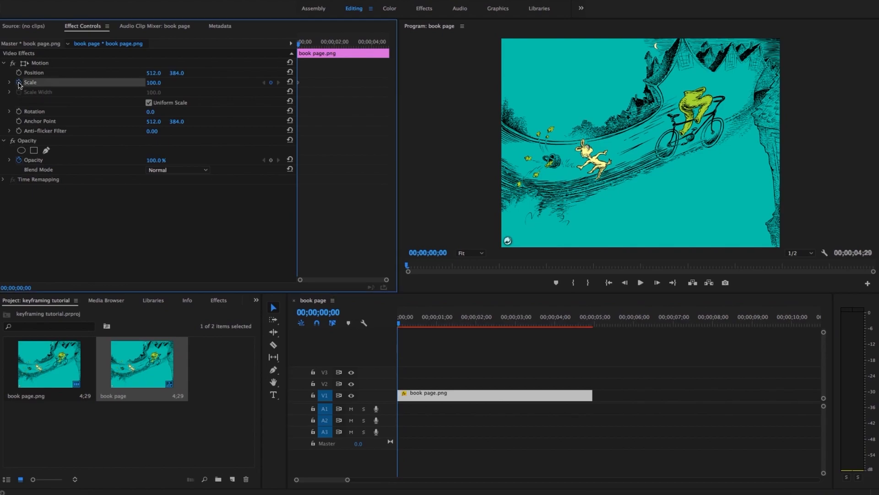
pyautogui.moveTo(154, 82); pyautogui.dragTo(232, 83)
pyautogui.click(585, 156)
pyautogui.moveTo(584, 156); pyautogui.dragTo(679, 130)
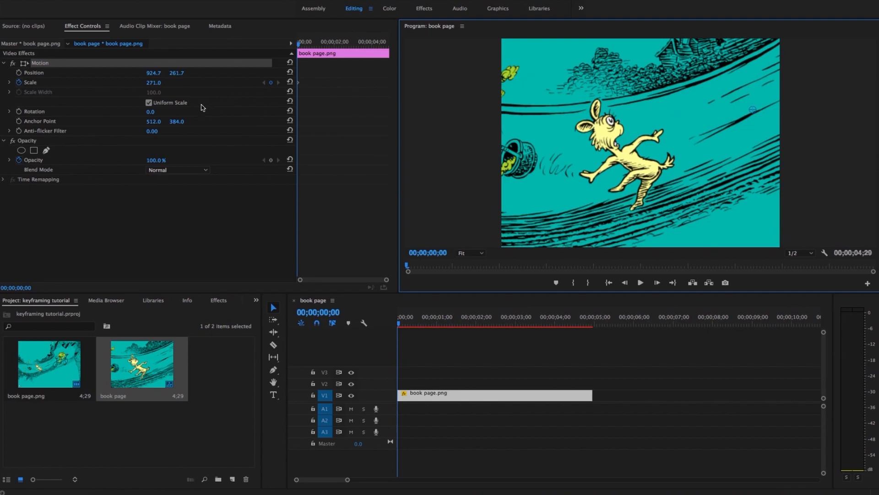
# Add a scale keyframe of 112 at 00;00;03;13, reframe the image at position 529.8, 372.1, and preview the zoom-out from the start.
pyautogui.moveTo(315, 48); pyautogui.dragTo(361, 48)
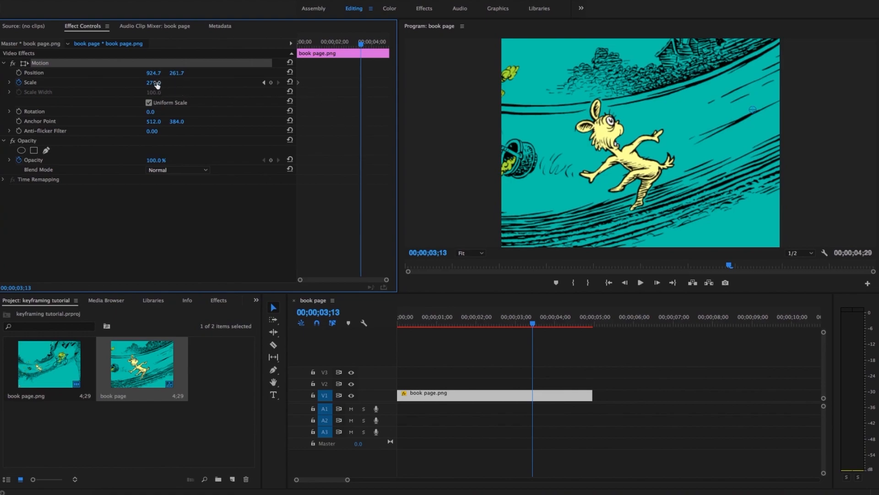
pyautogui.click(271, 83)
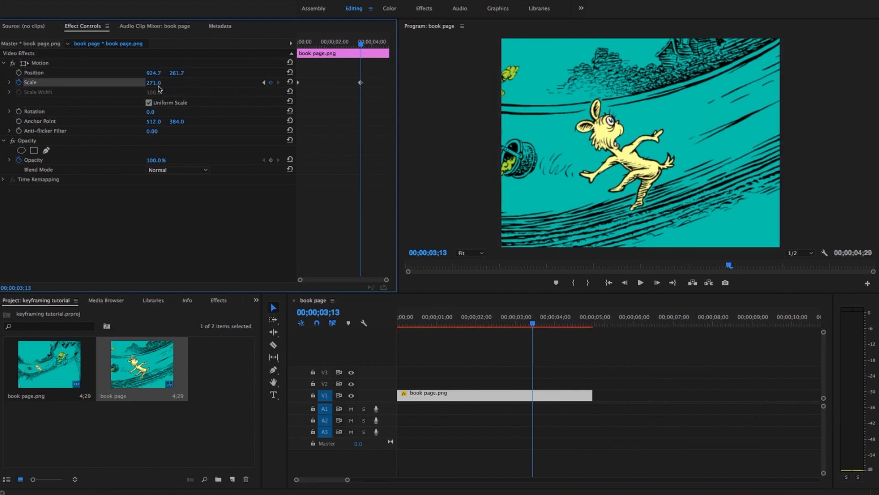
pyautogui.moveTo(154, 83); pyautogui.dragTo(112, 83)
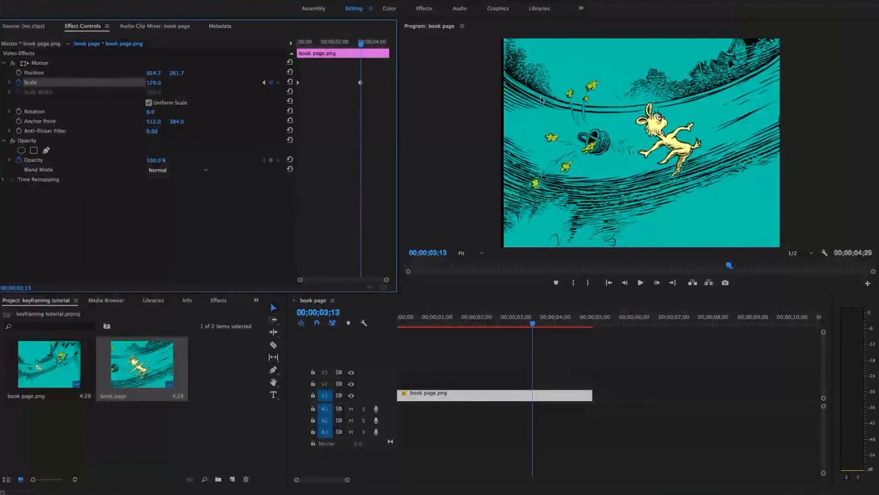
pyautogui.click(649, 125)
pyautogui.moveTo(687, 132); pyautogui.dragTo(617, 149)
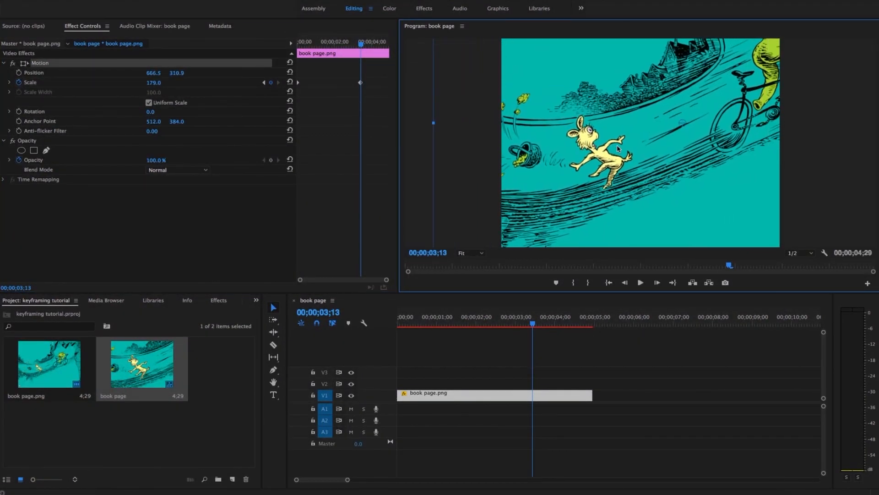
pyautogui.moveTo(149, 83); pyautogui.dragTo(135, 83)
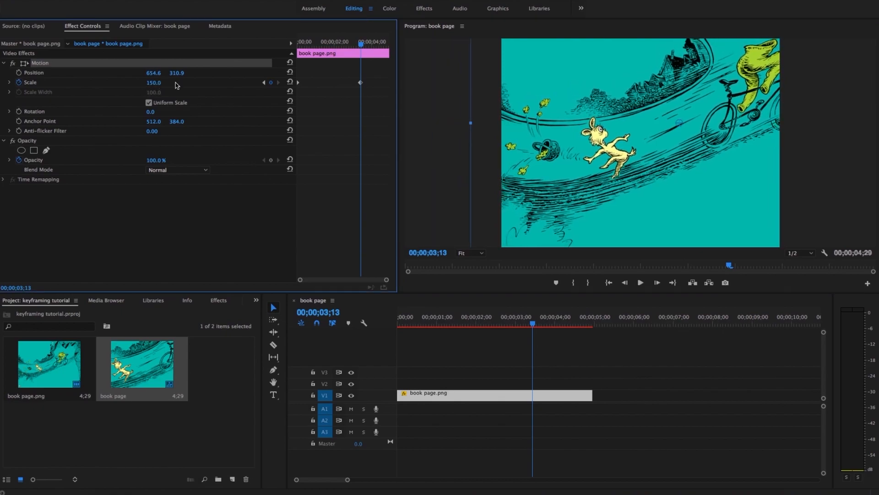
pyautogui.moveTo(674, 129); pyautogui.dragTo(645, 141)
pyautogui.moveTo(150, 85); pyautogui.dragTo(132, 85)
pyautogui.moveTo(652, 136); pyautogui.dragTo(665, 149)
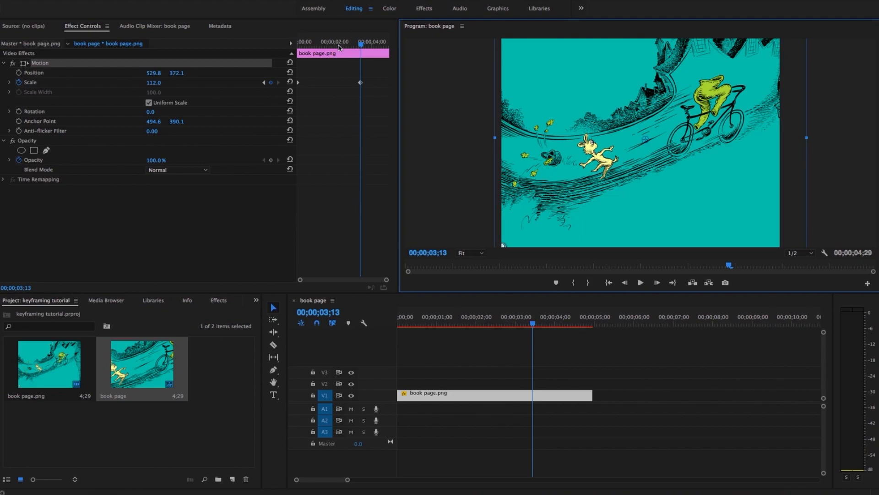
pyautogui.moveTo(362, 44); pyautogui.dragTo(285, 56)
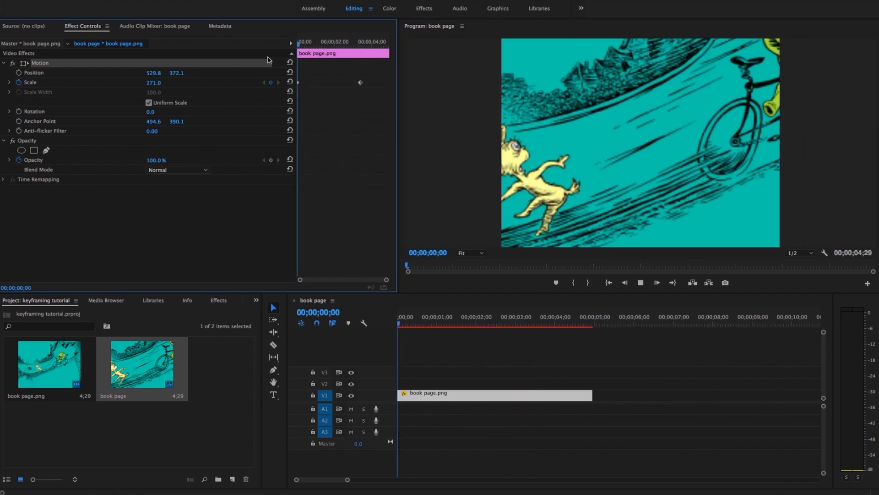
pyautogui.press('space')
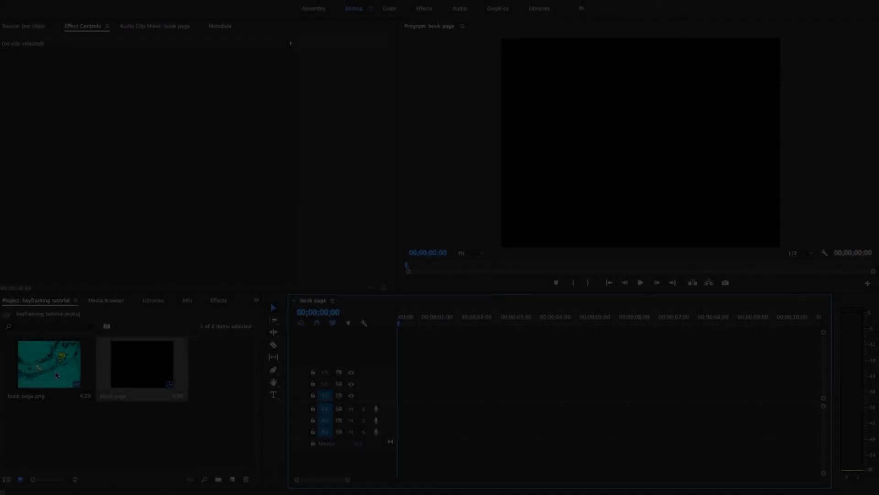
# Place a fresh book page.png clip on V1 and frame the yellow character with scale 229 and position 1002.8, 314.3.
pyautogui.moveTo(55, 371); pyautogui.dragTo(403, 408)
pyautogui.click(510, 396)
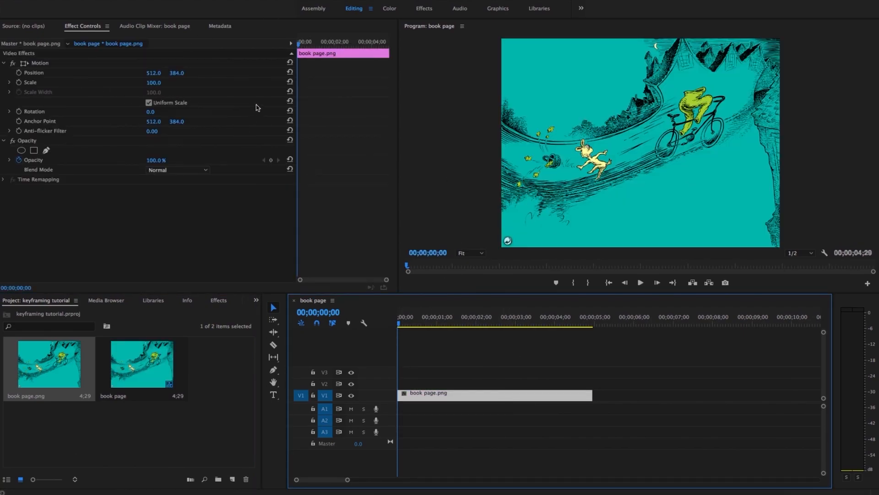
pyautogui.moveTo(163, 88); pyautogui.dragTo(702, 171)
pyautogui.click(613, 179)
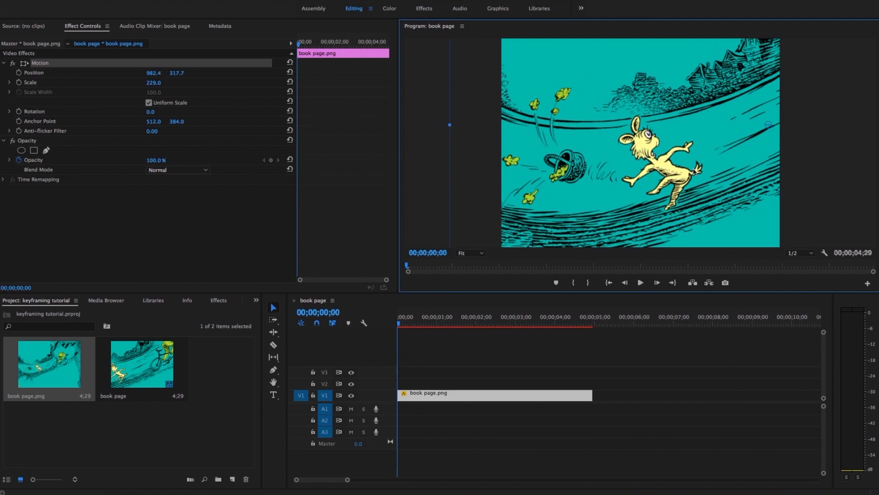
# Keyframe scale and position at the start, pan to the bicycle at position 169.0, 594.7 by 00;00;03;16, and preview the pan.
pyautogui.click(20, 83)
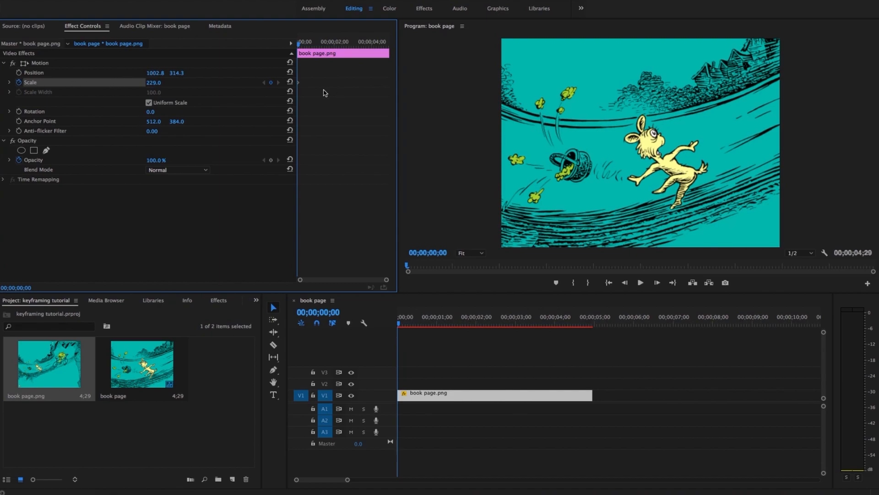
pyautogui.click(18, 73)
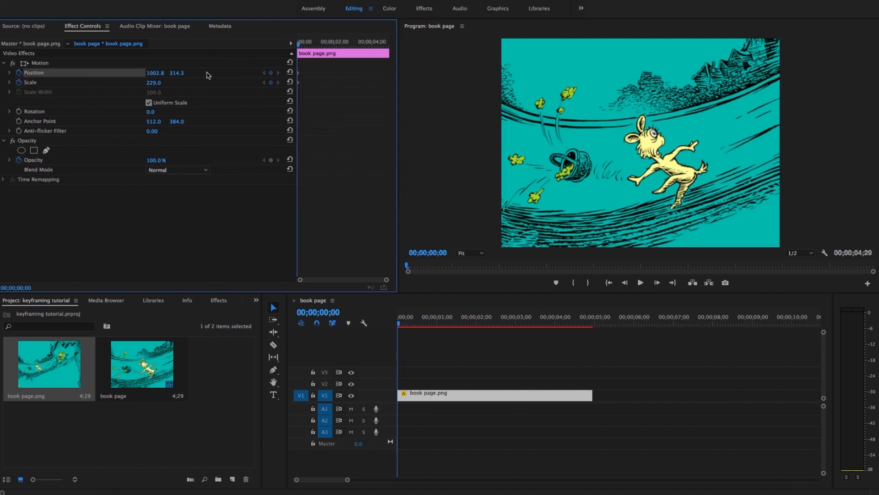
pyautogui.moveTo(307, 51); pyautogui.dragTo(365, 55)
pyautogui.moveTo(755, 179); pyautogui.dragTo(516, 229)
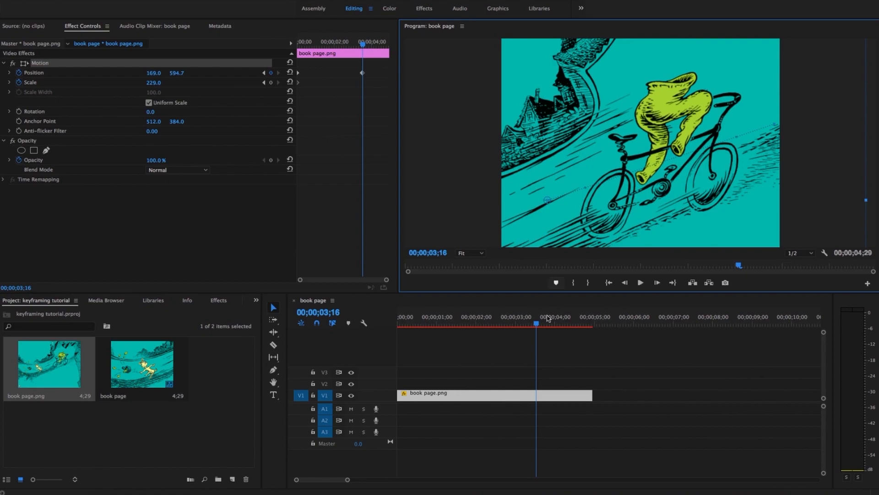
pyautogui.moveTo(537, 321); pyautogui.dragTo(325, 336)
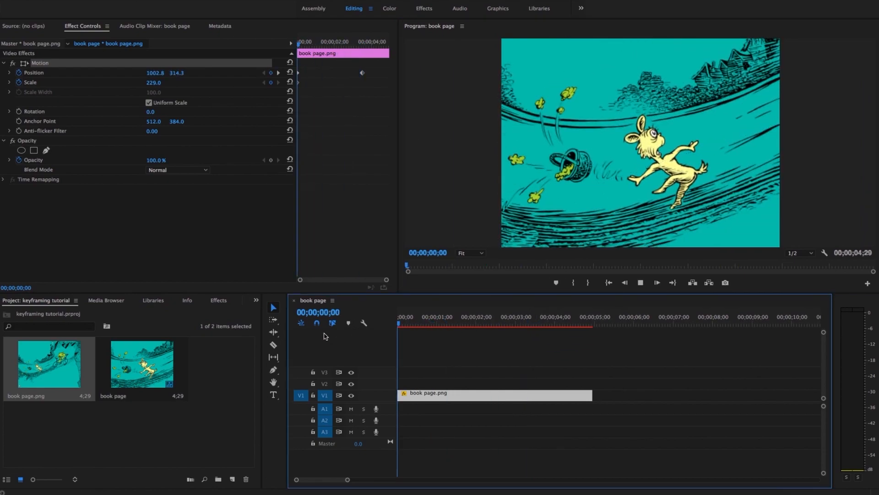
pyautogui.press('space')
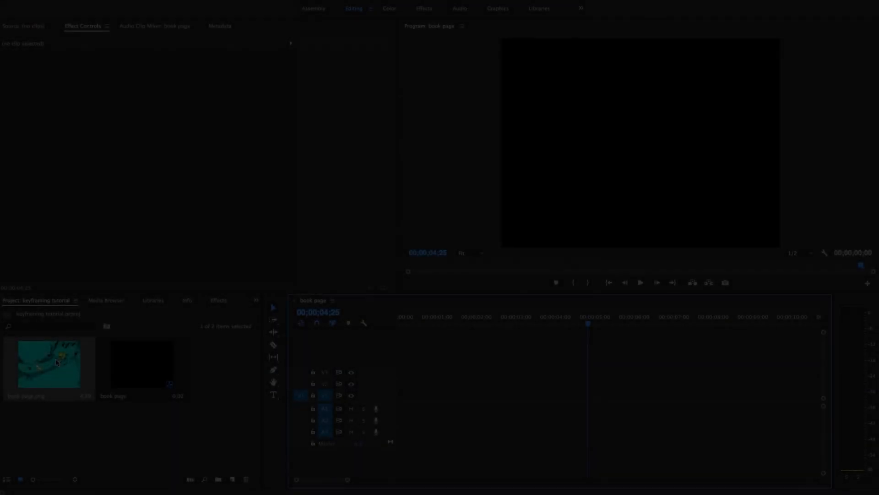
# Place another fresh book page.png clip on V1 and frame the bicycle at the start with scale 236 and position 75.6, 601.5.
pyautogui.moveTo(49, 364); pyautogui.dragTo(400, 405)
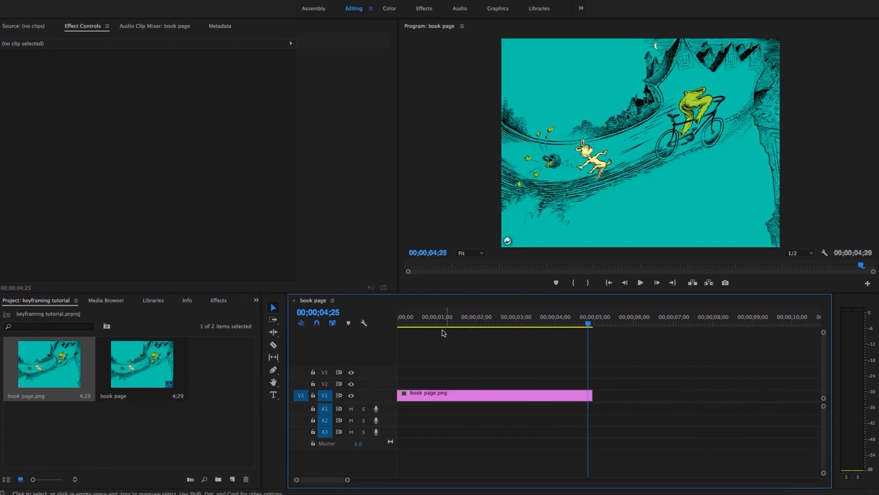
pyautogui.press('Home')
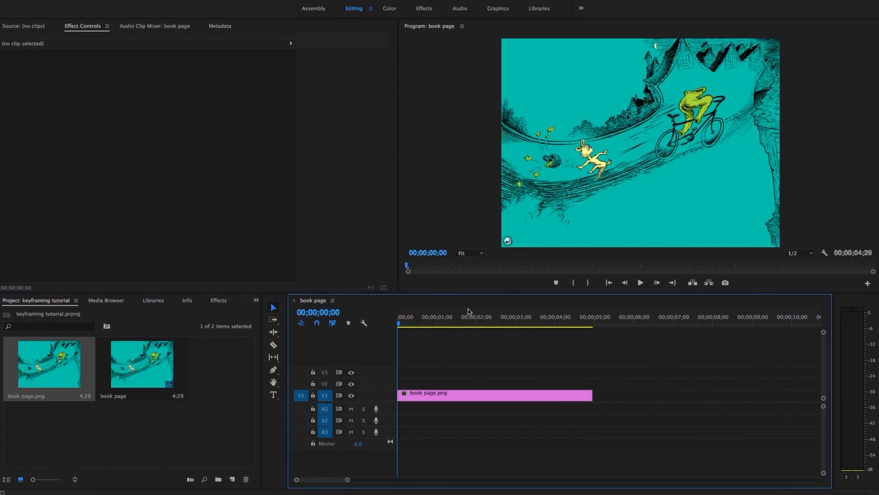
pyautogui.click(455, 395)
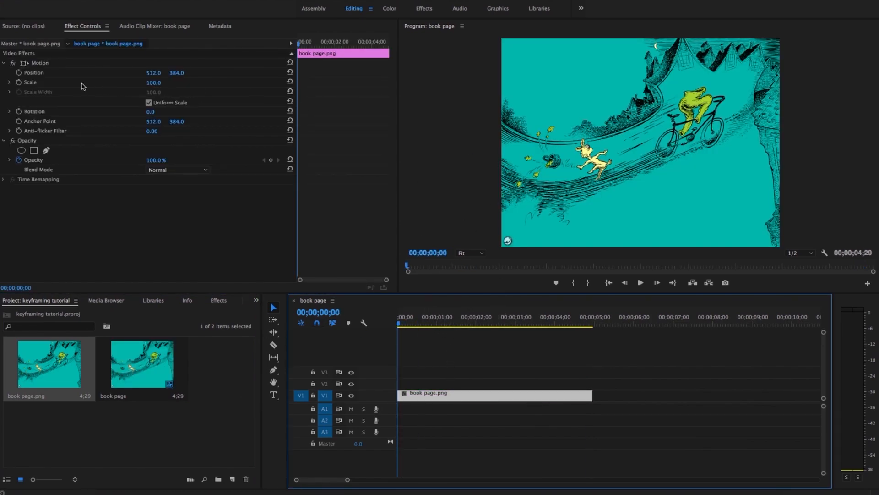
pyautogui.moveTo(149, 85); pyautogui.dragTo(212, 85)
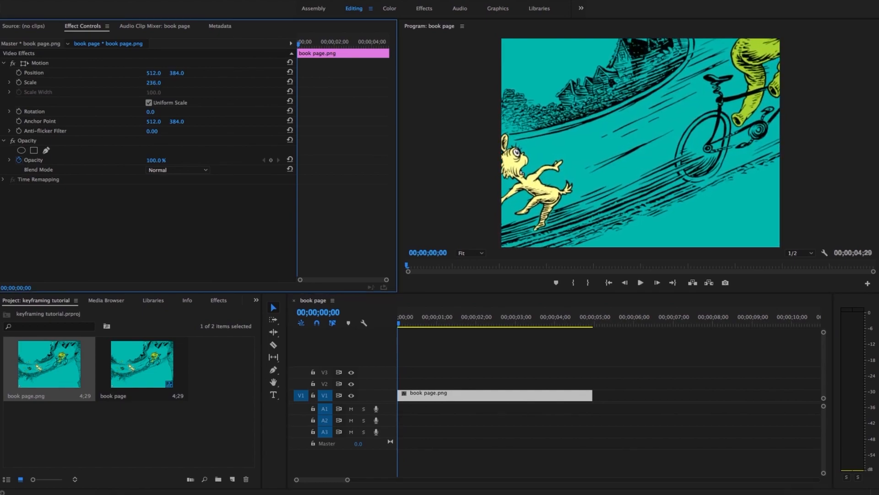
pyautogui.click(677, 139)
pyautogui.moveTo(676, 140); pyautogui.dragTo(557, 188)
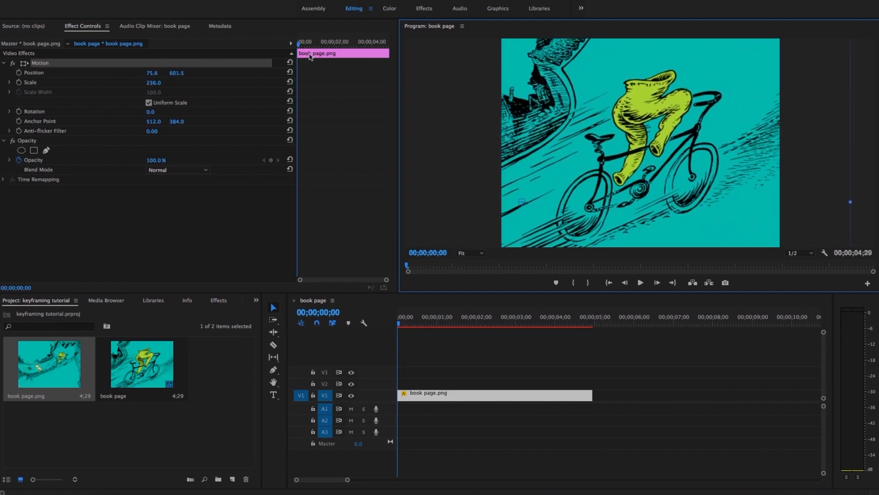
# Keyframe scale and position at the start, set scale 166 and position 715.8, 399.3 at 00;00;03;22, and preview the combined move.
pyautogui.click(18, 82)
pyautogui.click(19, 72)
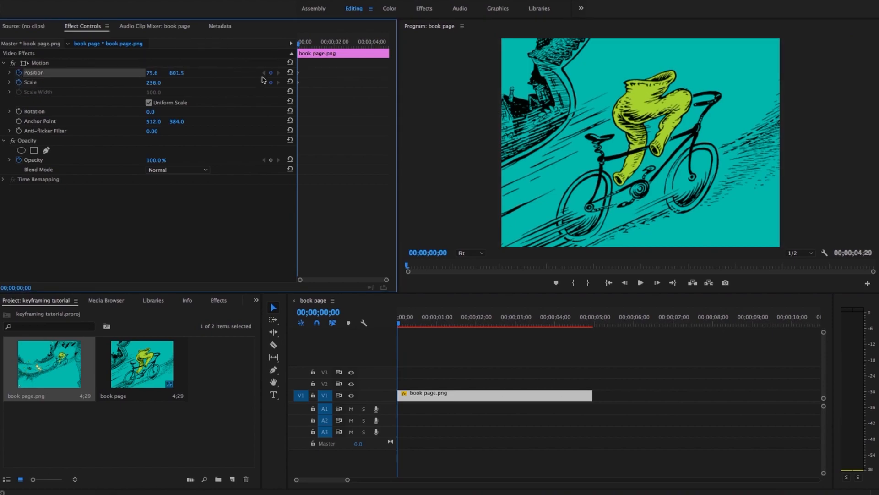
pyautogui.moveTo(331, 48); pyautogui.dragTo(366, 49)
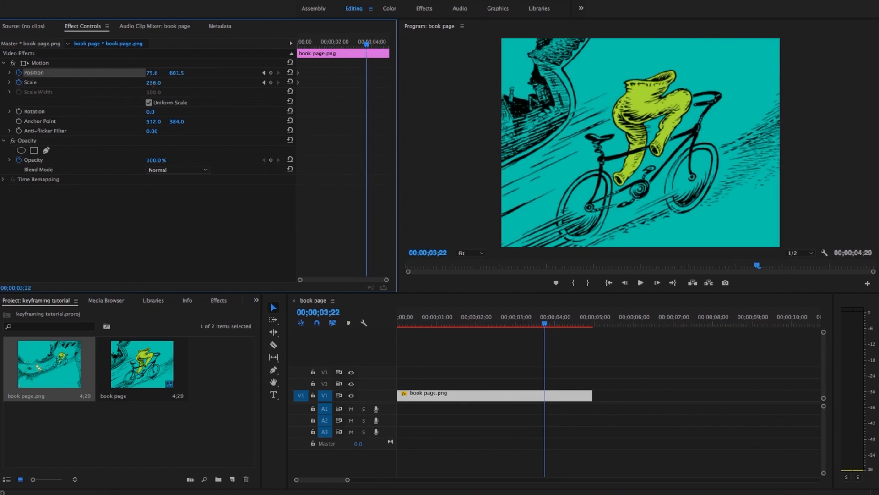
pyautogui.moveTo(157, 82); pyautogui.dragTo(125, 83)
pyautogui.click(562, 159)
pyautogui.moveTo(551, 172); pyautogui.dragTo(713, 115)
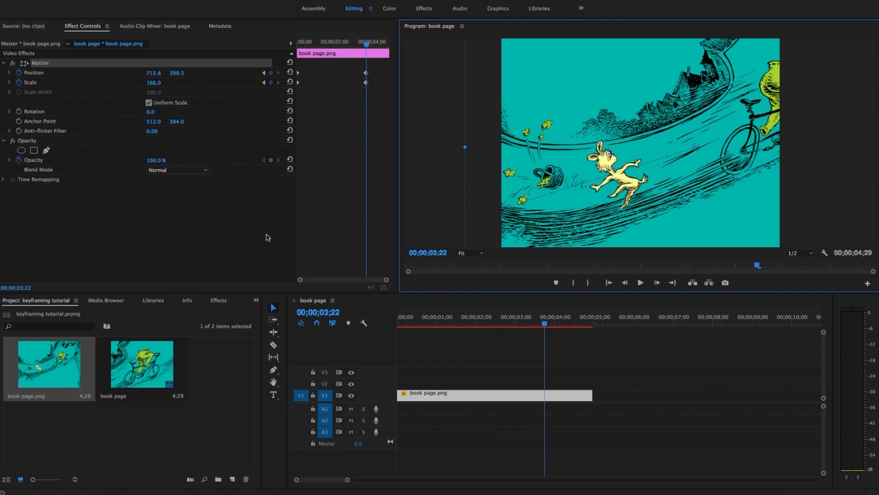
pyautogui.moveTo(547, 324); pyautogui.dragTo(346, 336)
pyautogui.press('space')
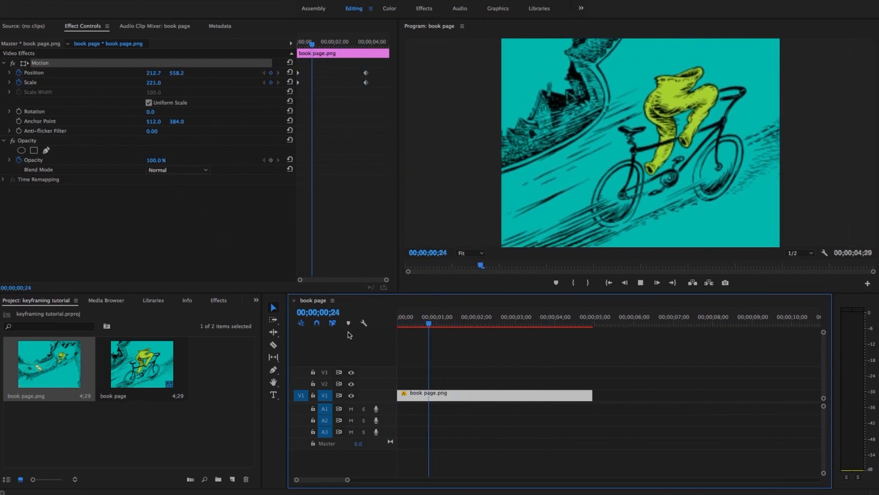